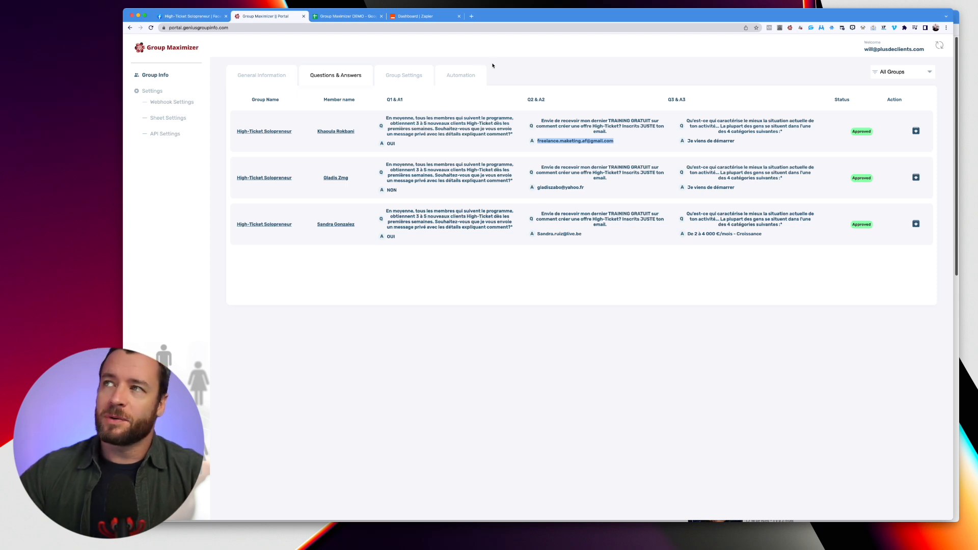
Step: Review the Zapier dashboard, the Group Maximizer DEMO spreadsheet and the Group Maximizer portal's member questions and answers
left_click(407, 18)
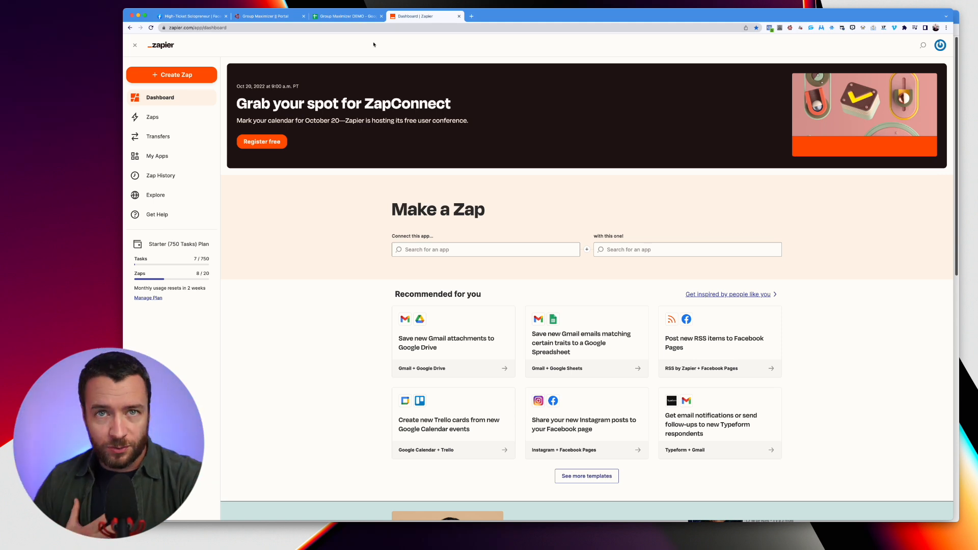
left_click(347, 18)
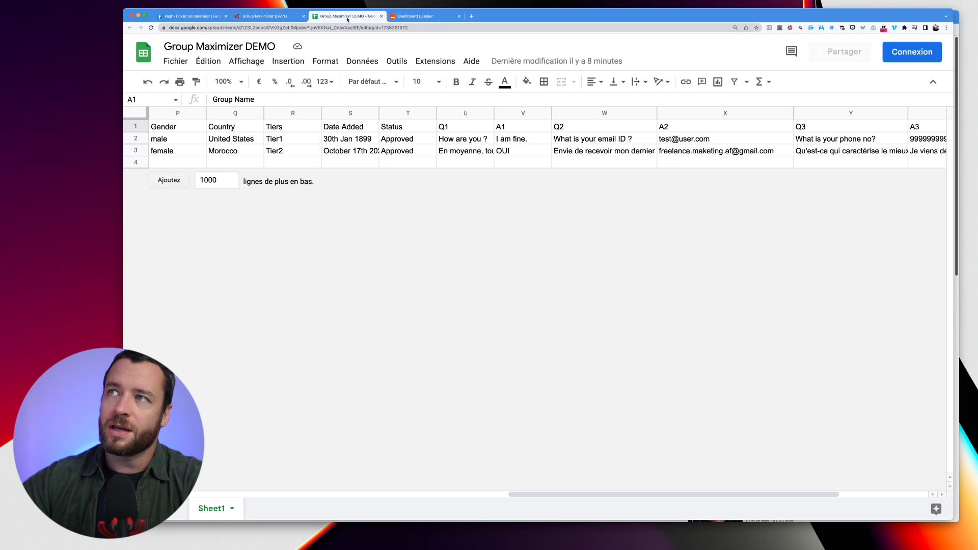
left_click(265, 18)
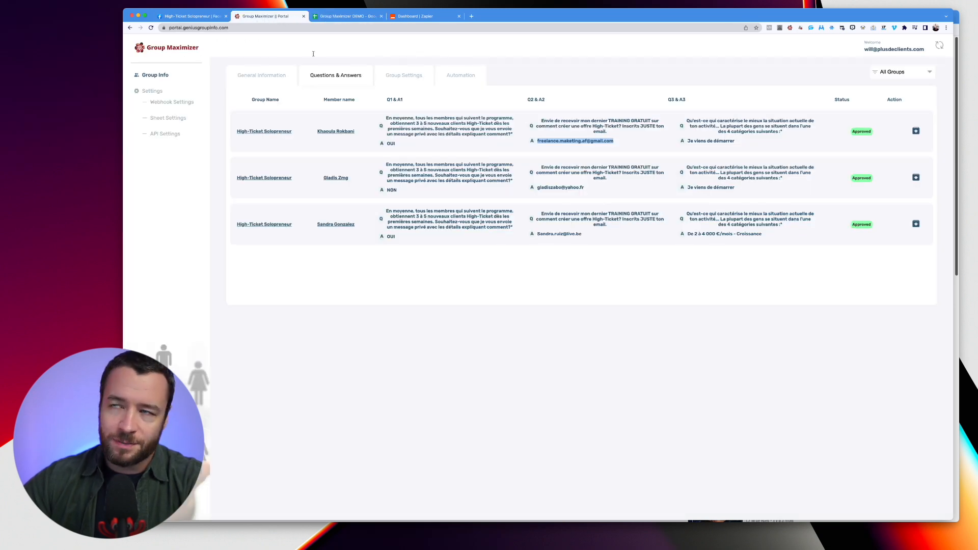
left_click(421, 17)
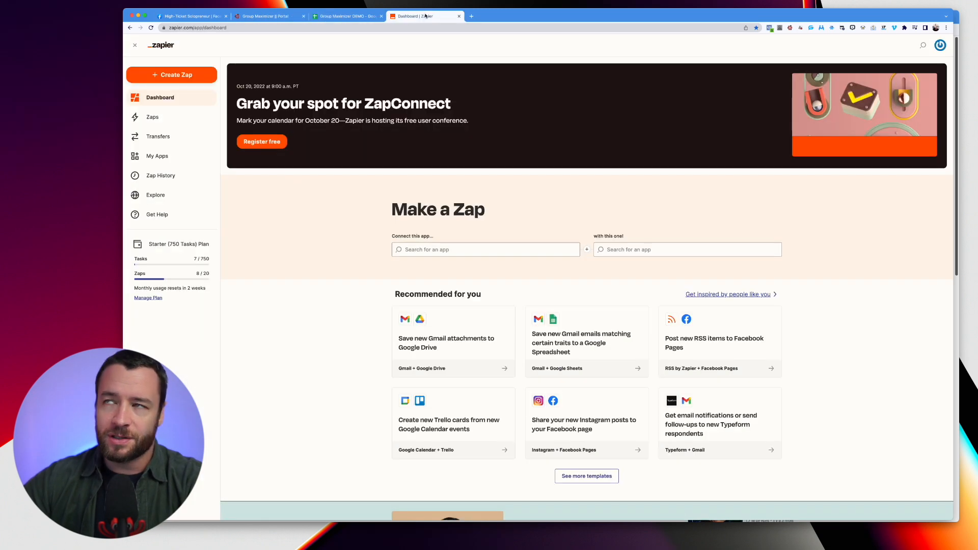
left_click(350, 17)
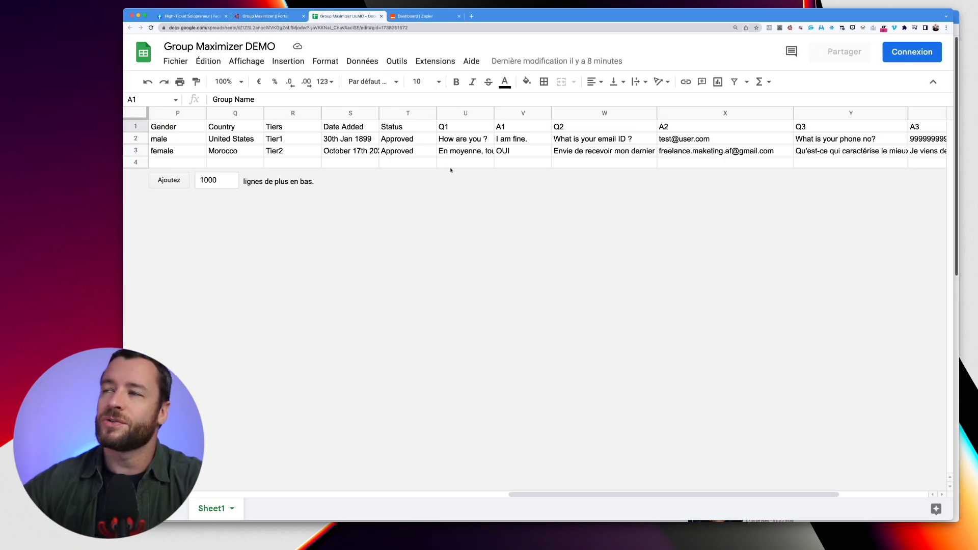
Step: Switch to Zapier and create a new Zap with Google Sheets as its trigger app
left_click(420, 17)
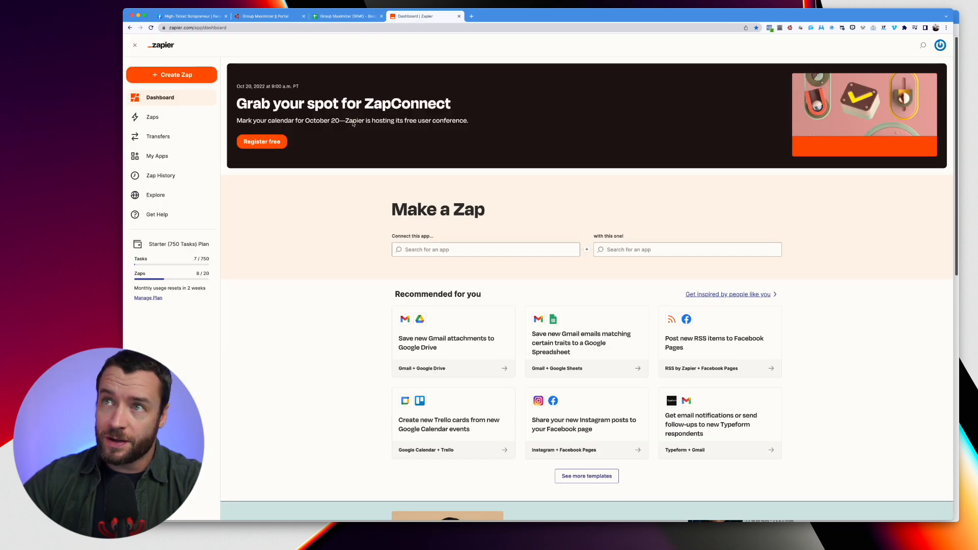
left_click(169, 77)
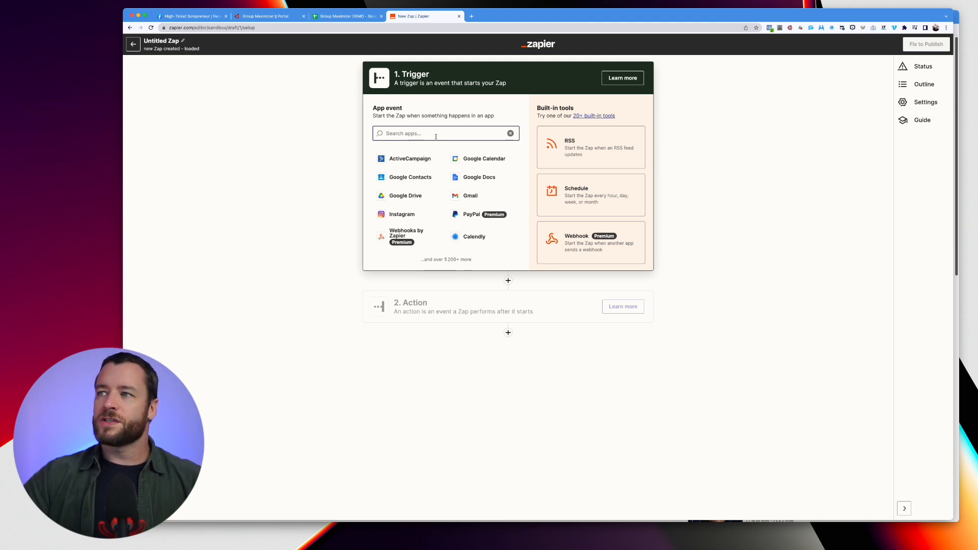
type("goo")
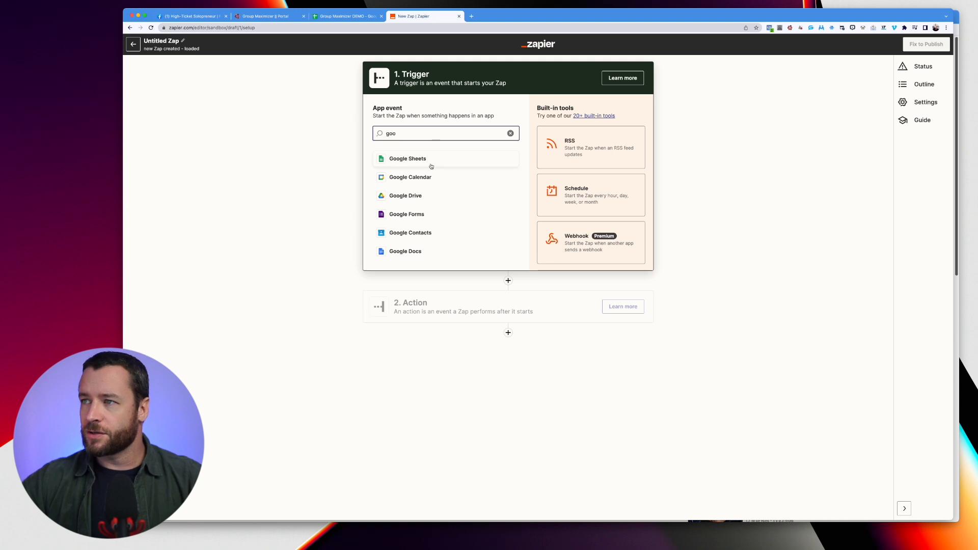
left_click(431, 166)
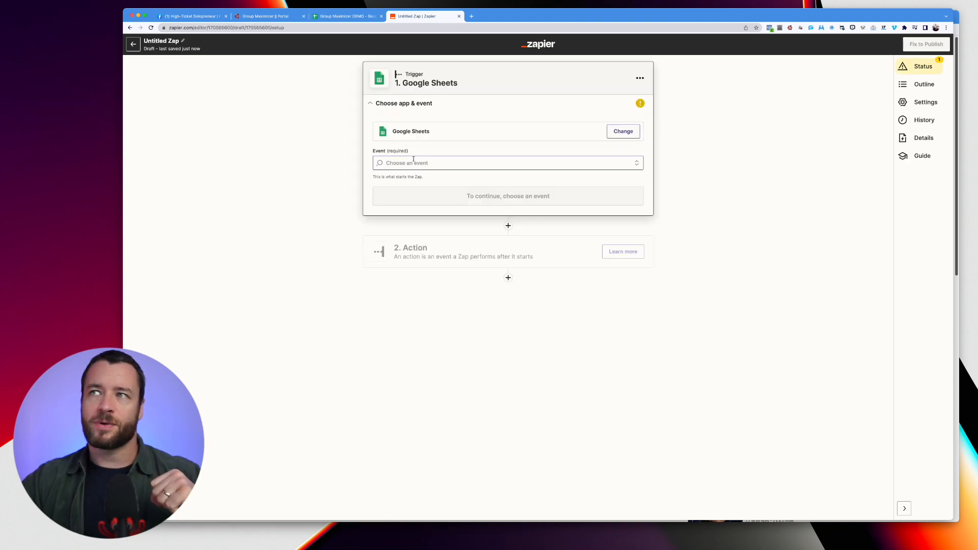
Step: Examine the member columns of the Group Maximizer DEMO spreadsheet, from Group Name through the Q3 and A3 answers
left_click(344, 16)
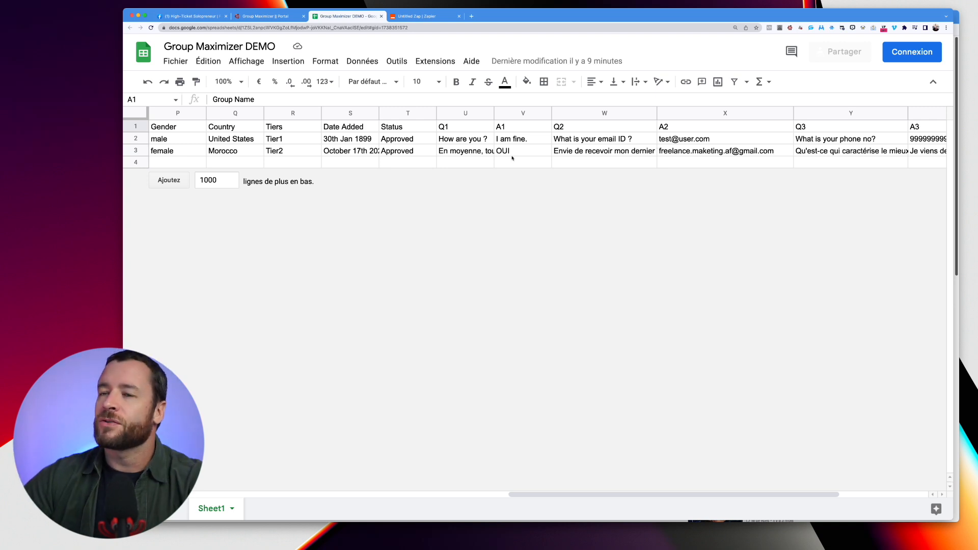
scroll(270, 145, "left", 15)
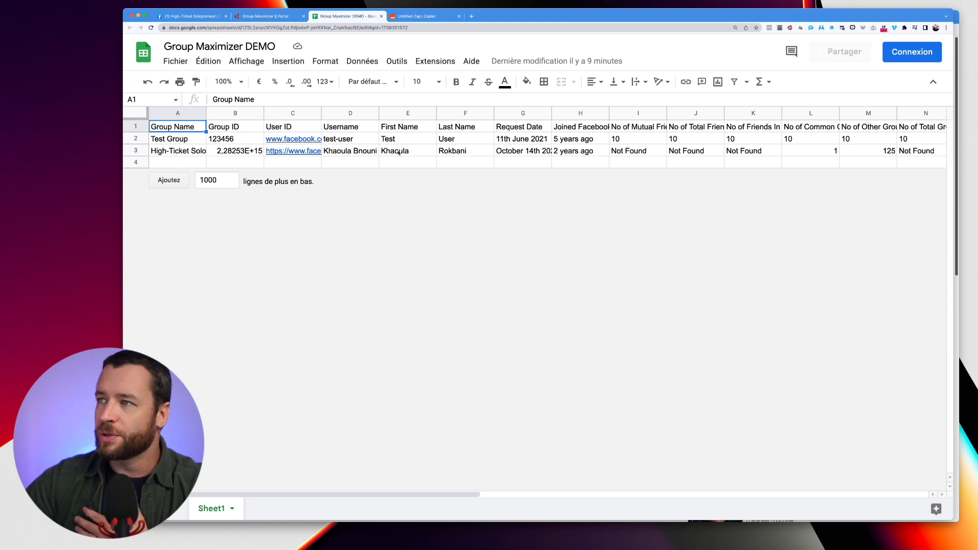
scroll(395, 152, "right", 15)
scroll(398, 153, "right", 2)
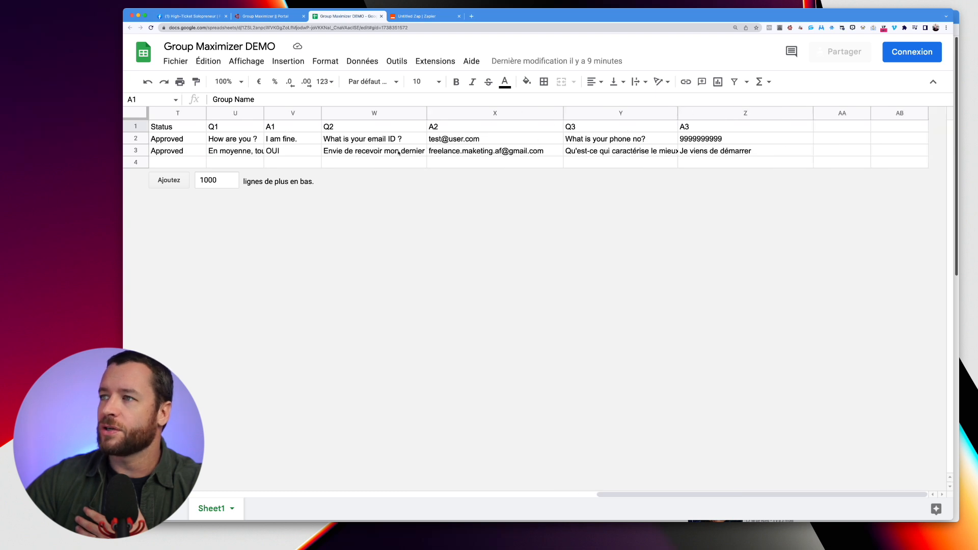
mouse_move(465, 153)
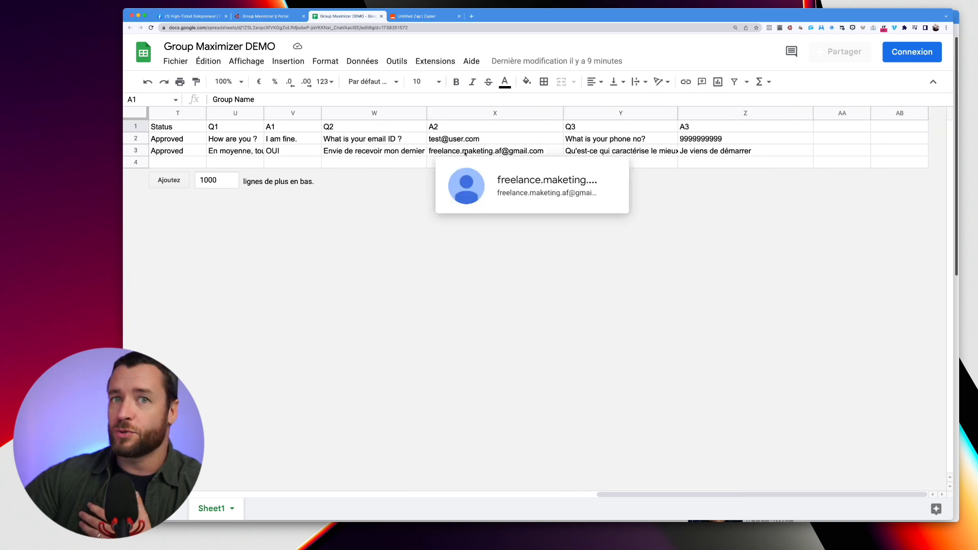
left_click(375, 162)
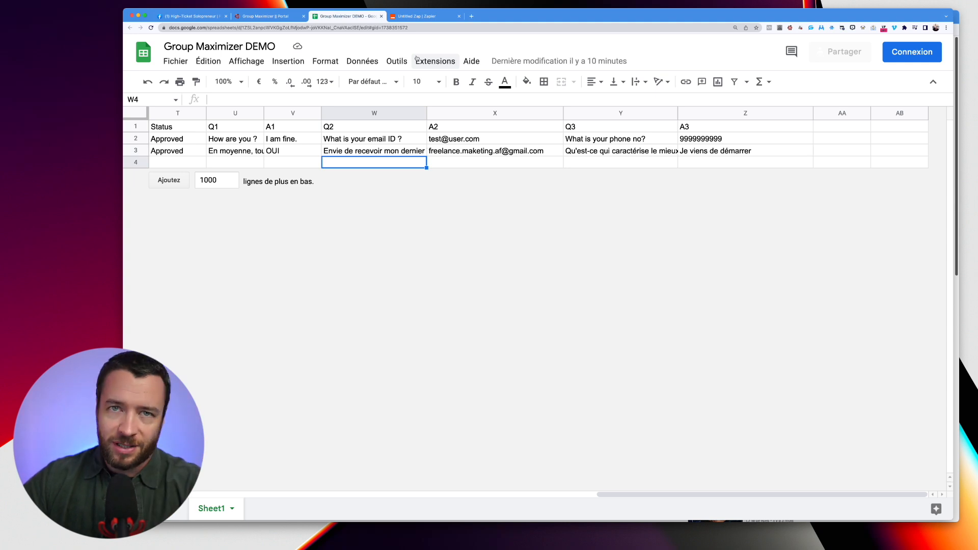
Step: Set the Zap's Google Sheets trigger event to New Spreadsheet Row and continue to the account selection
left_click(421, 17)
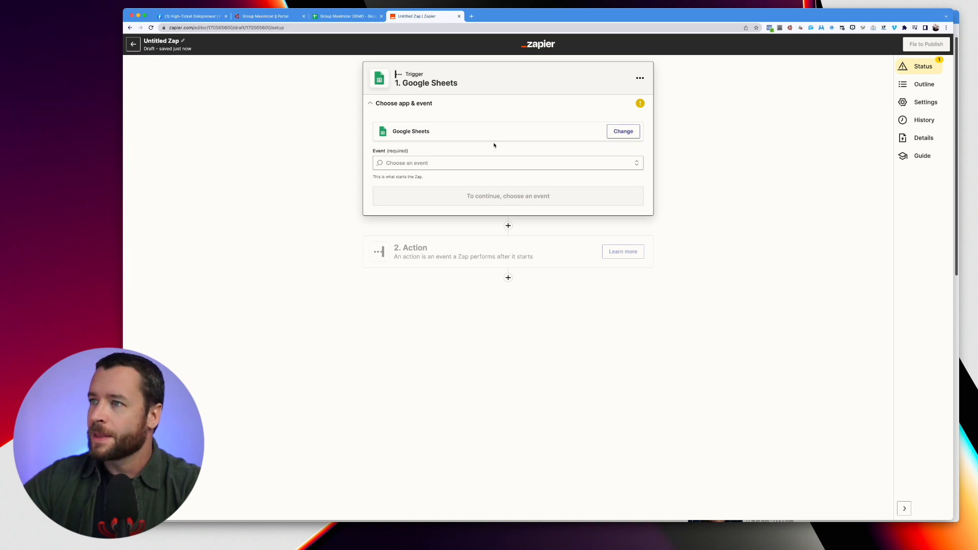
left_click(398, 163)
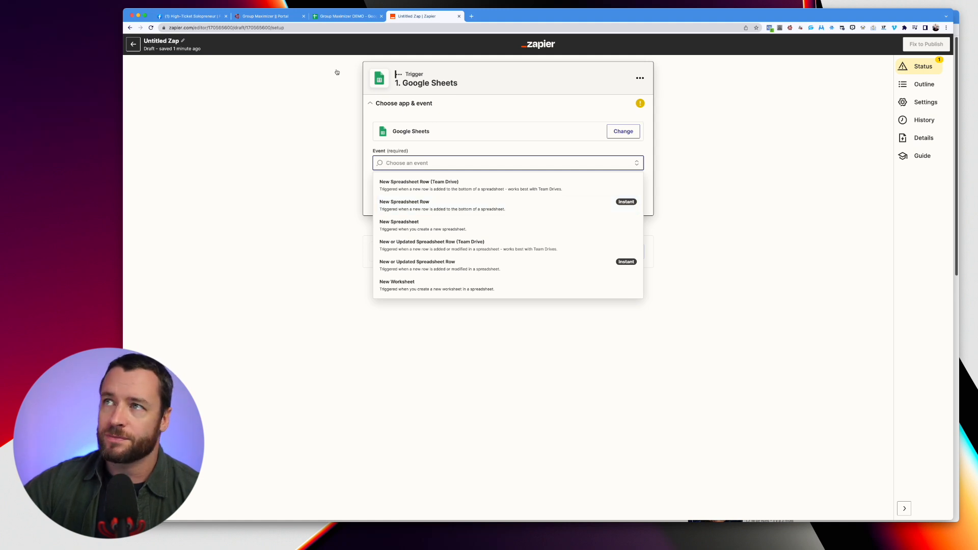
left_click(341, 16)
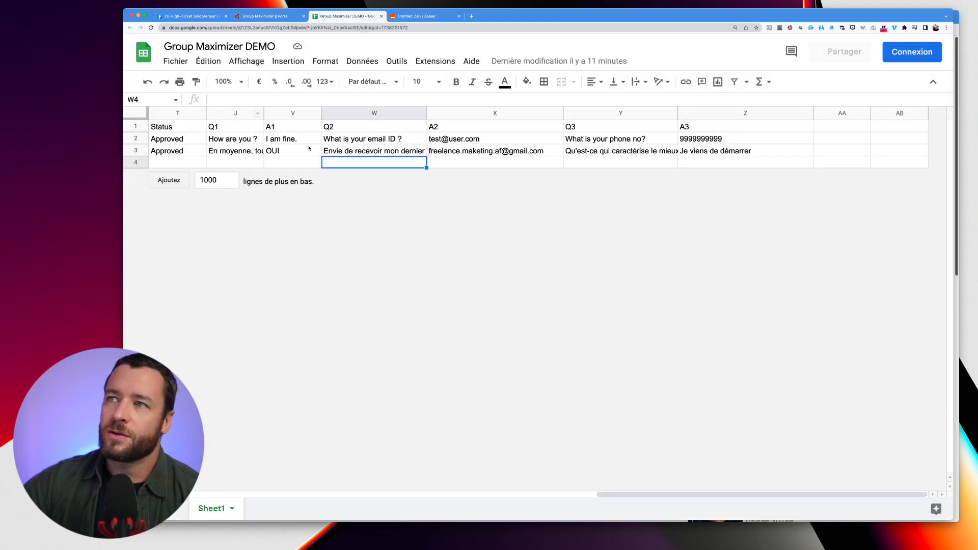
scroll(361, 146, "left", 20)
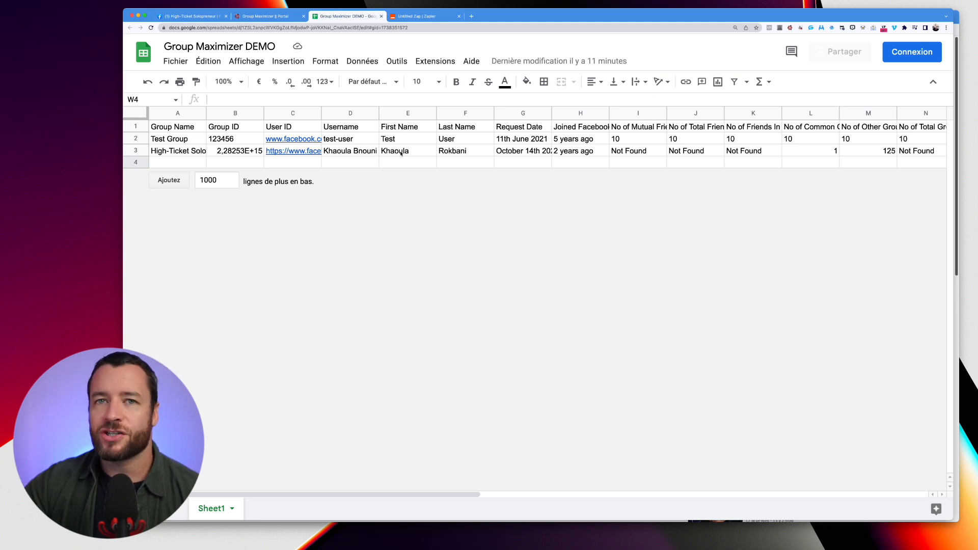
left_click(434, 17)
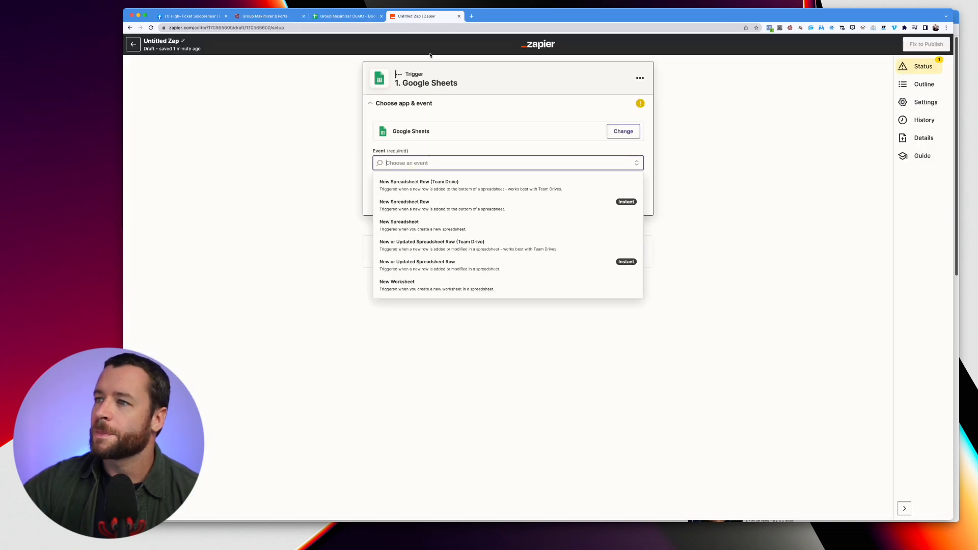
left_click(406, 206)
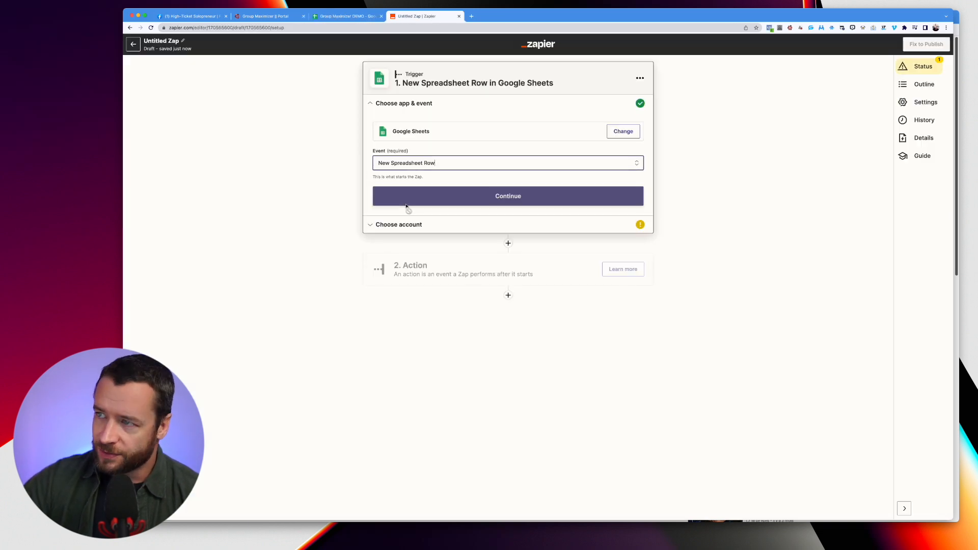
left_click(425, 203)
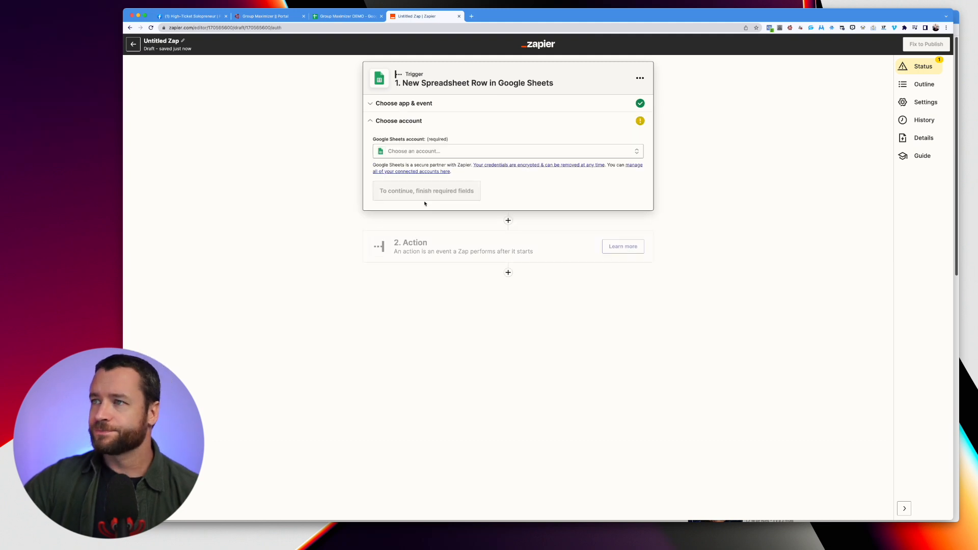
Step: Choose the connected Google Sheets account marked #6 for the trigger and continue to the trigger setup
left_click(424, 156)
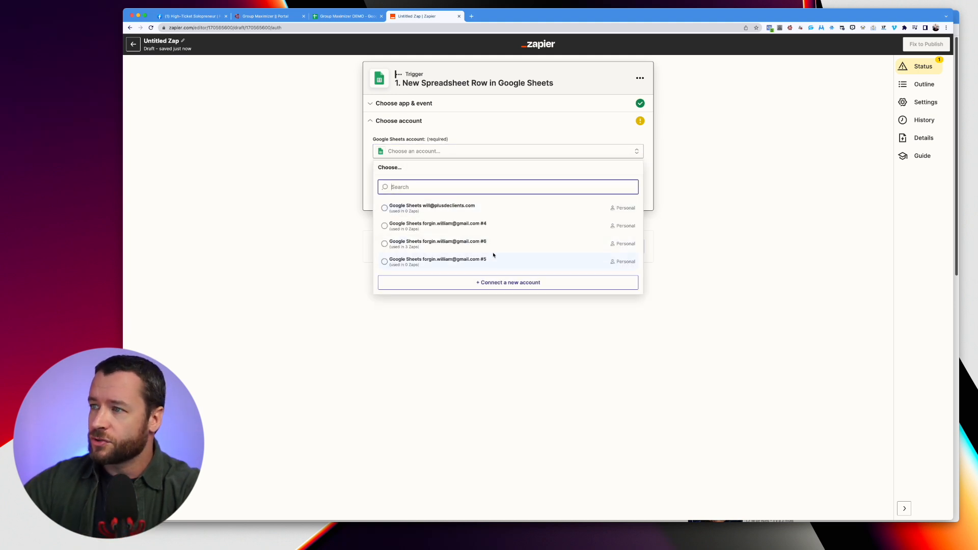
left_click(428, 243)
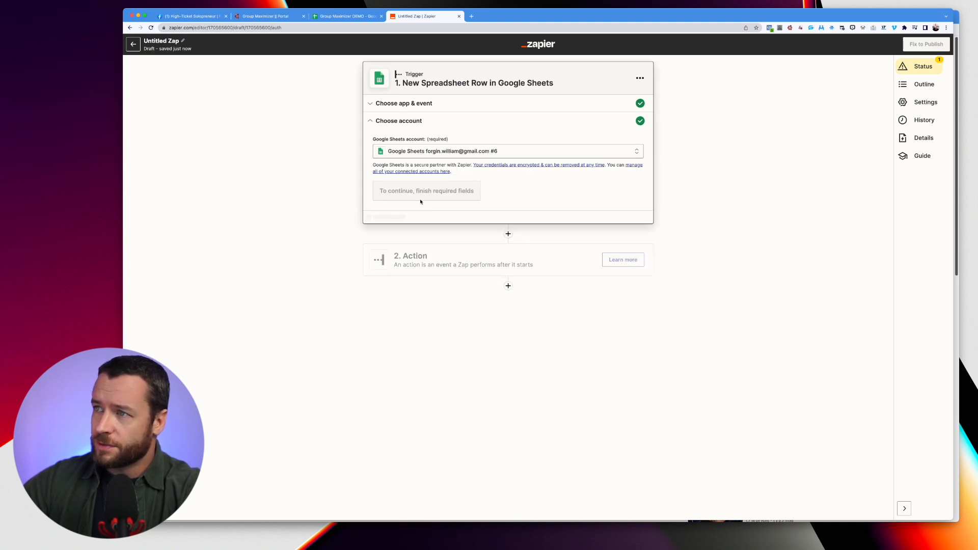
left_click(397, 191)
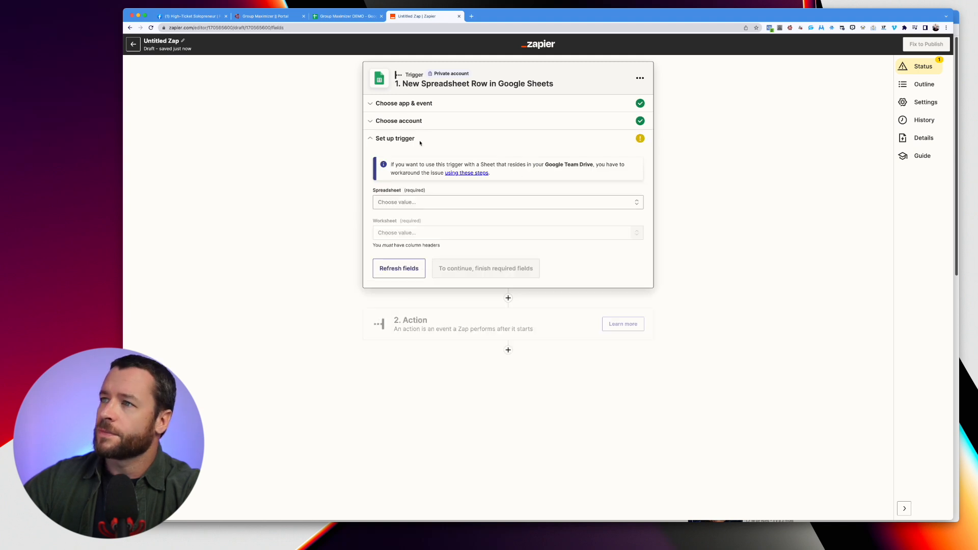
left_click(467, 173)
left_click(536, 16)
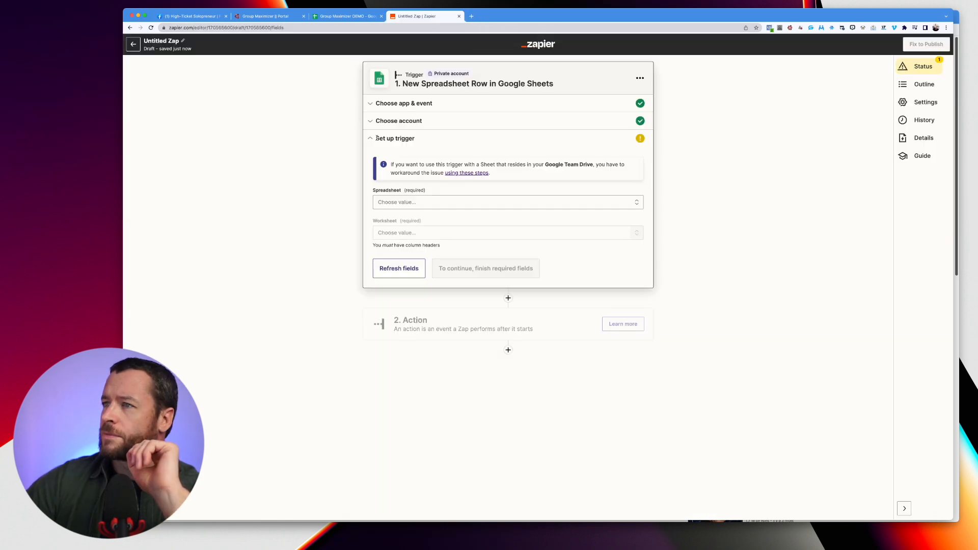
left_click(409, 202)
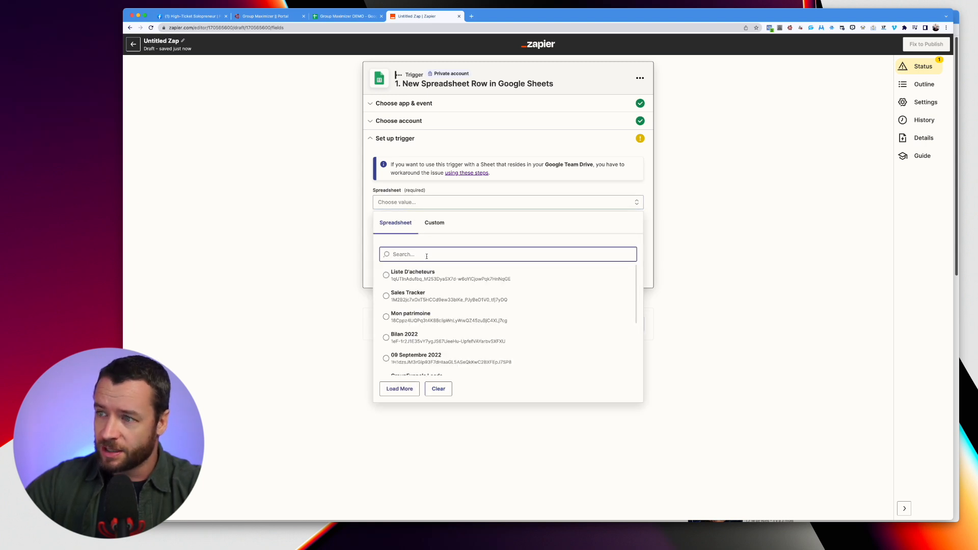
left_click(275, 100)
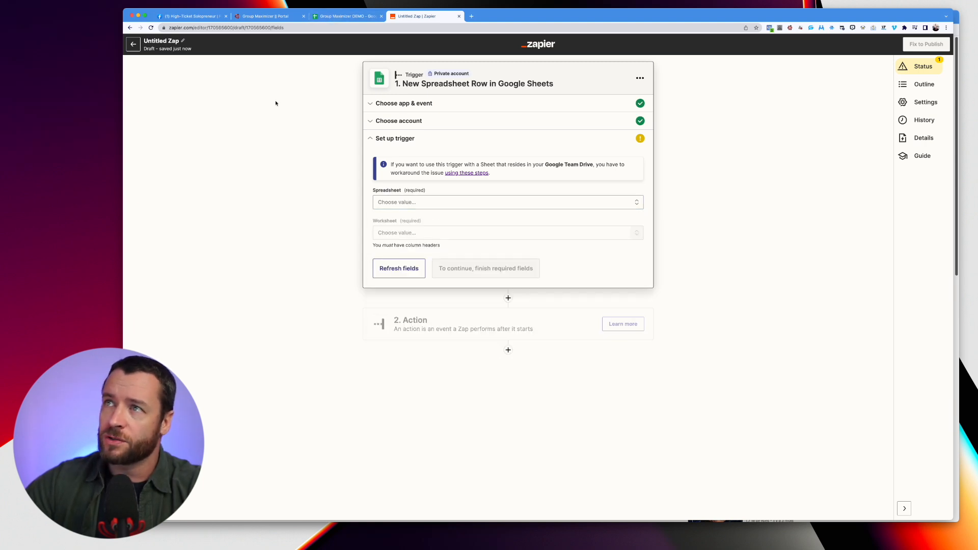
Step: Copy the spreadsheet's title from Google Sheets and search the trigger's Spreadsheet choices for Group Maximizer DEMO
left_click(343, 16)
left_click(220, 46)
key("super+c")
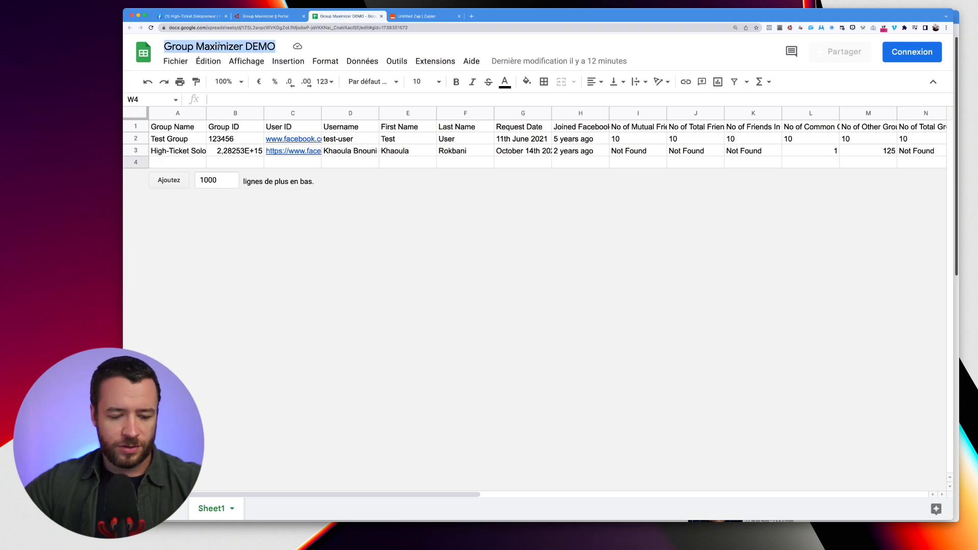
left_click(407, 16)
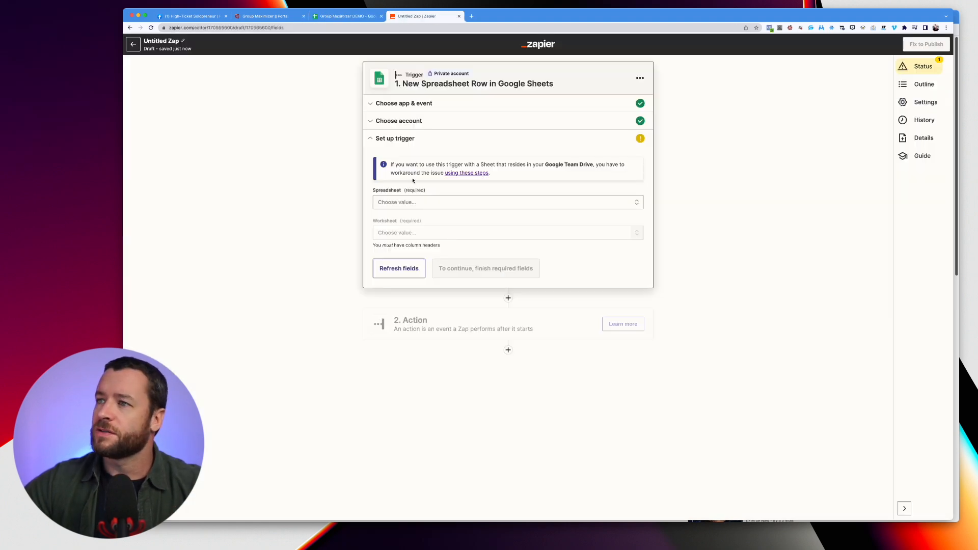
left_click(408, 204)
key("super+v")
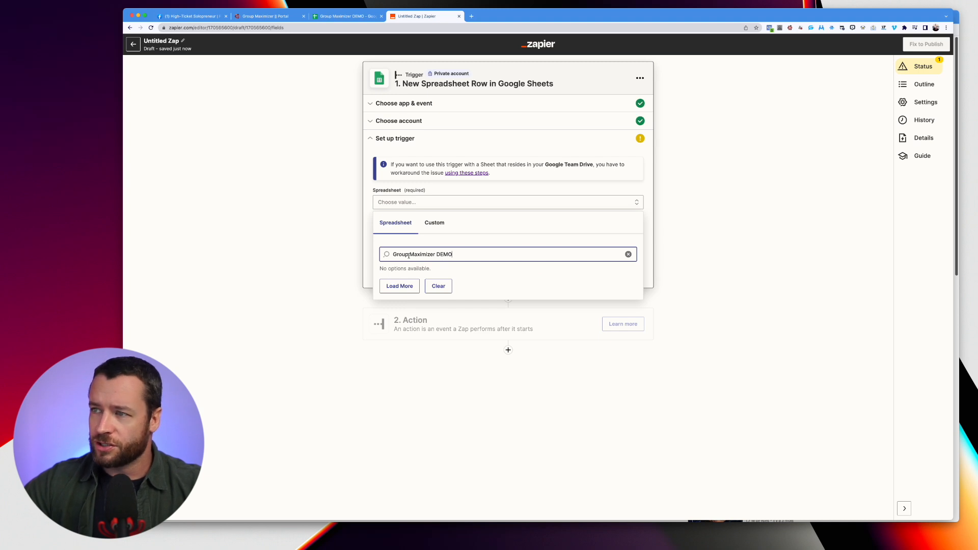
left_click(434, 224)
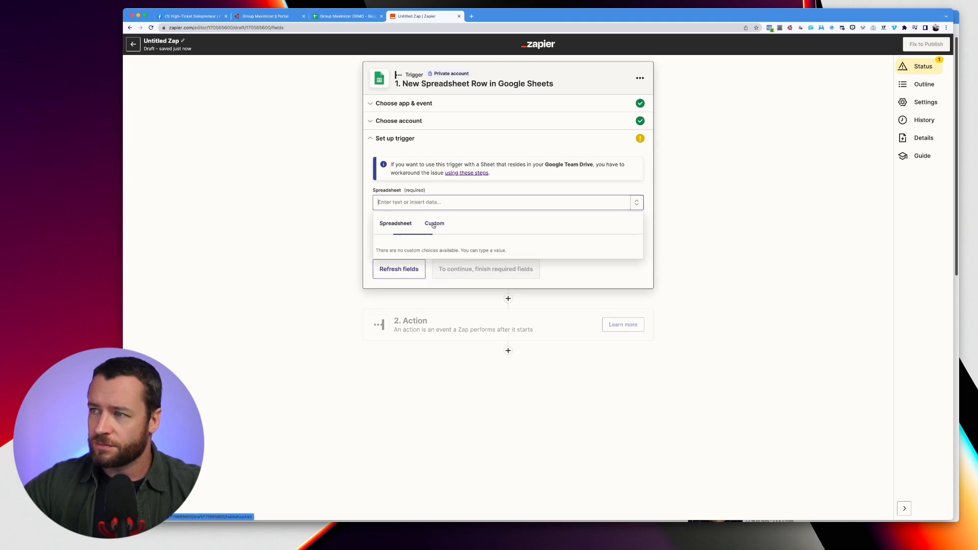
left_click(400, 222)
Step: Reload the Group Maximizer DEMO spreadsheet under the connected Google account and return to the Zap editor
left_click(341, 19)
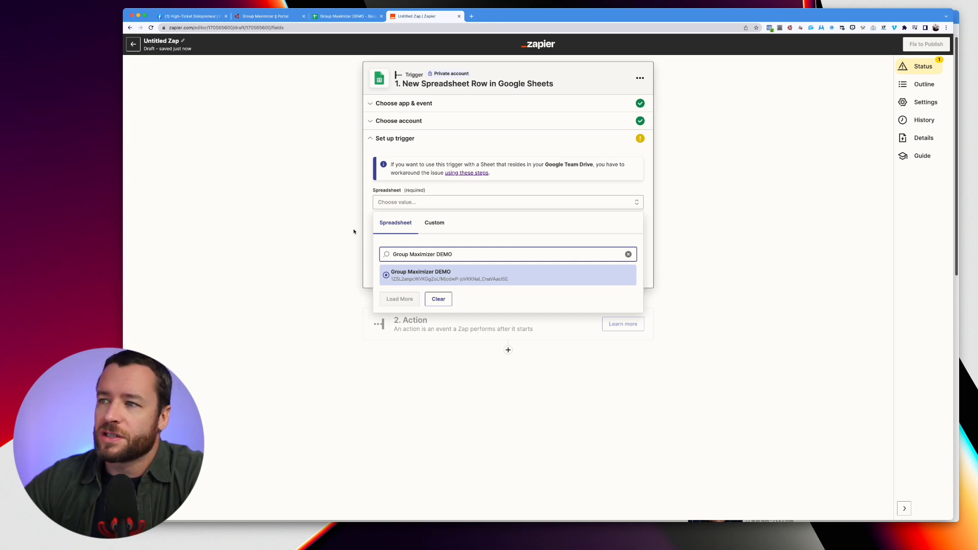
left_click(344, 17)
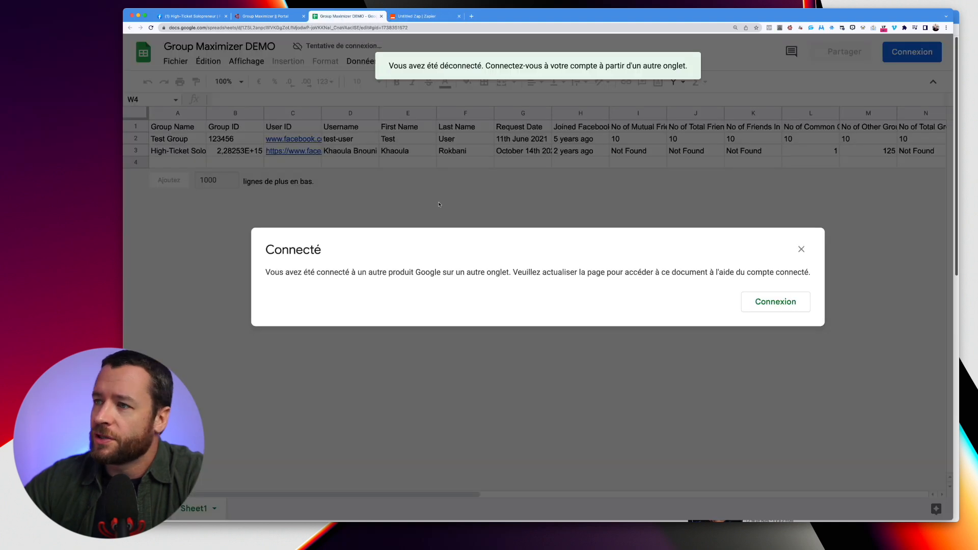
left_click(769, 302)
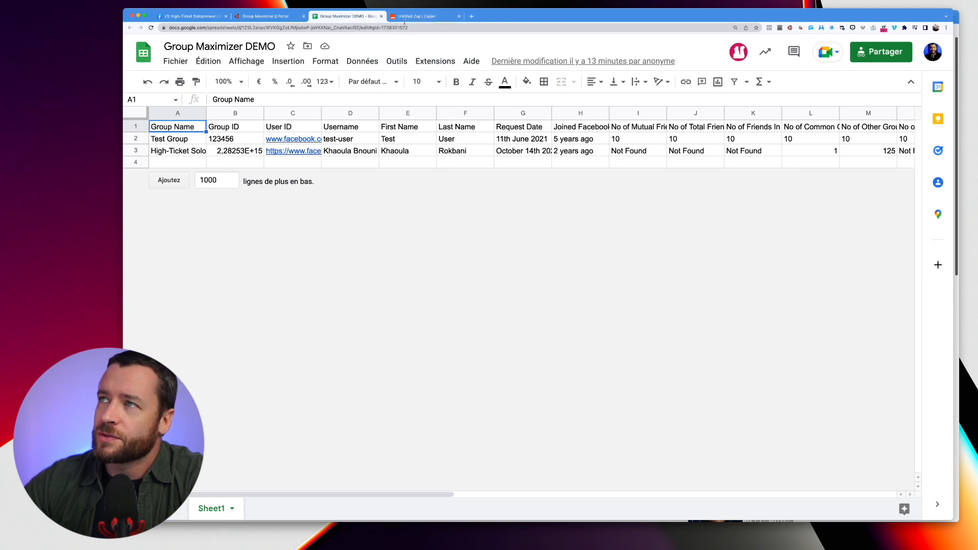
left_click(418, 16)
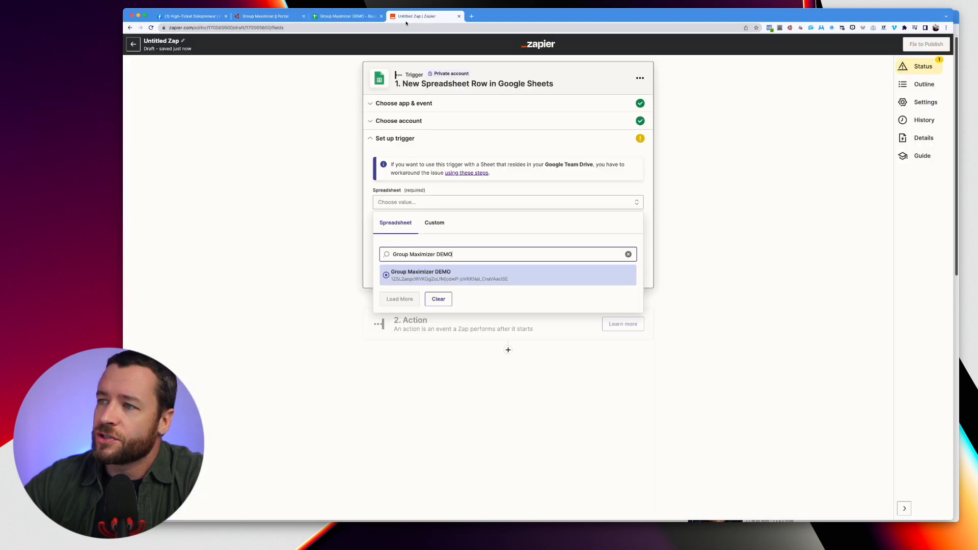
Step: Set the trigger's spreadsheet to Group Maximizer DEMO and its worksheet to Sheet1, and continue to the trigger test
left_click(398, 277)
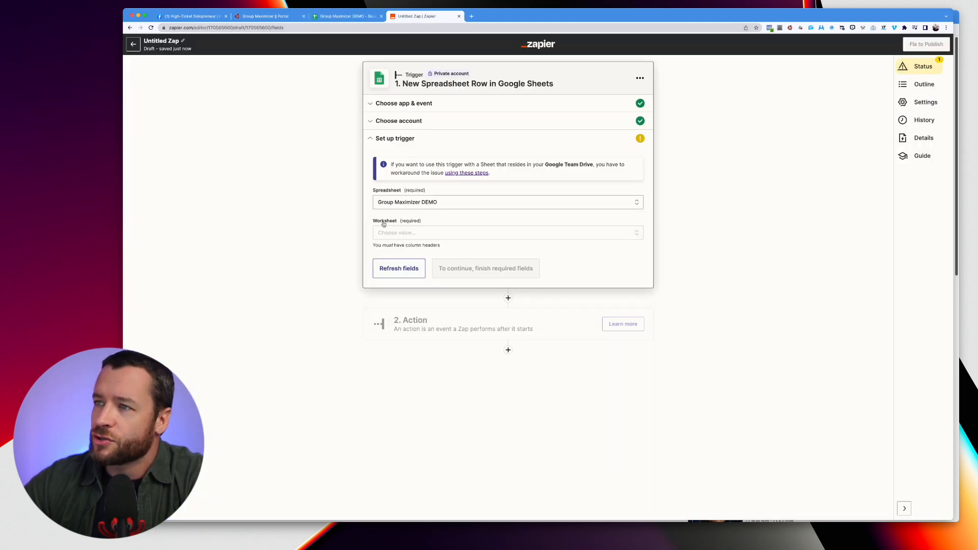
left_click(408, 233)
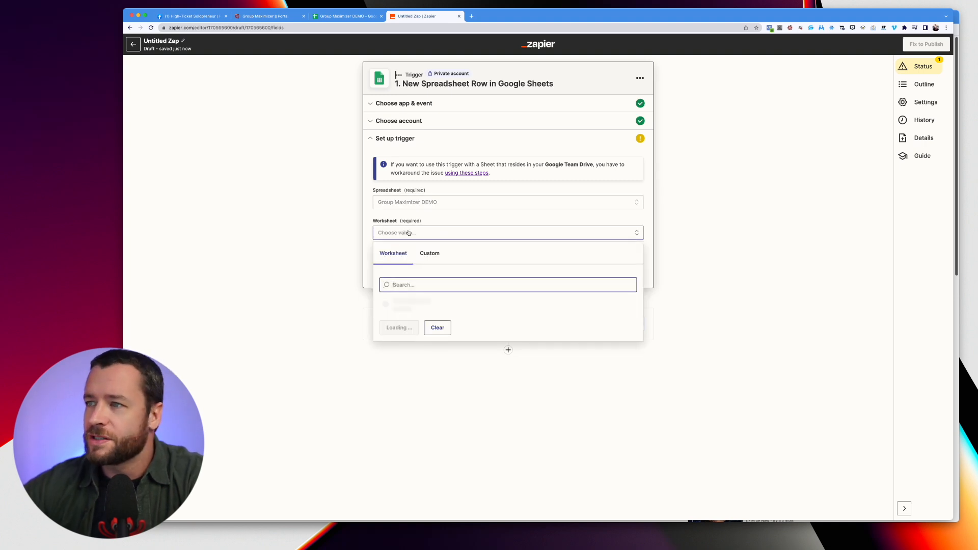
left_click(400, 305)
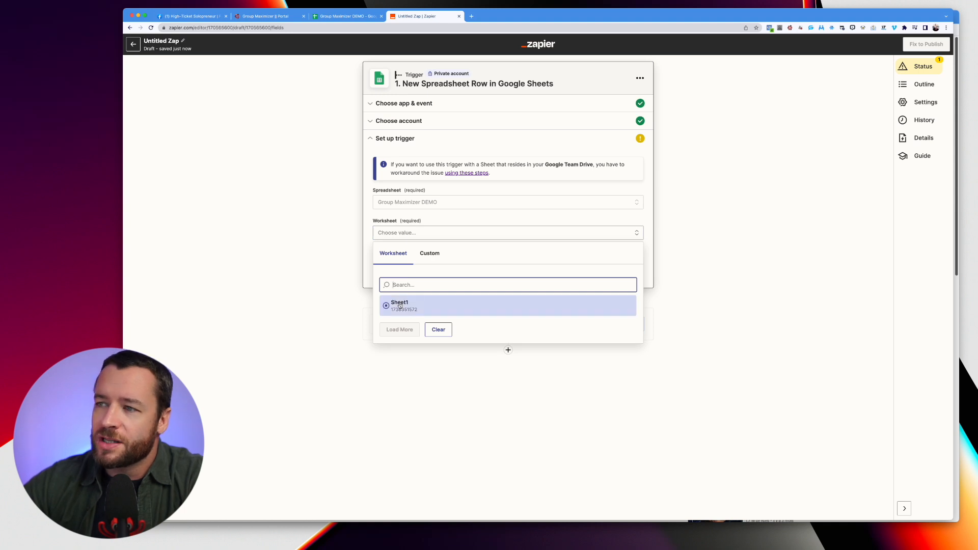
left_click(347, 16)
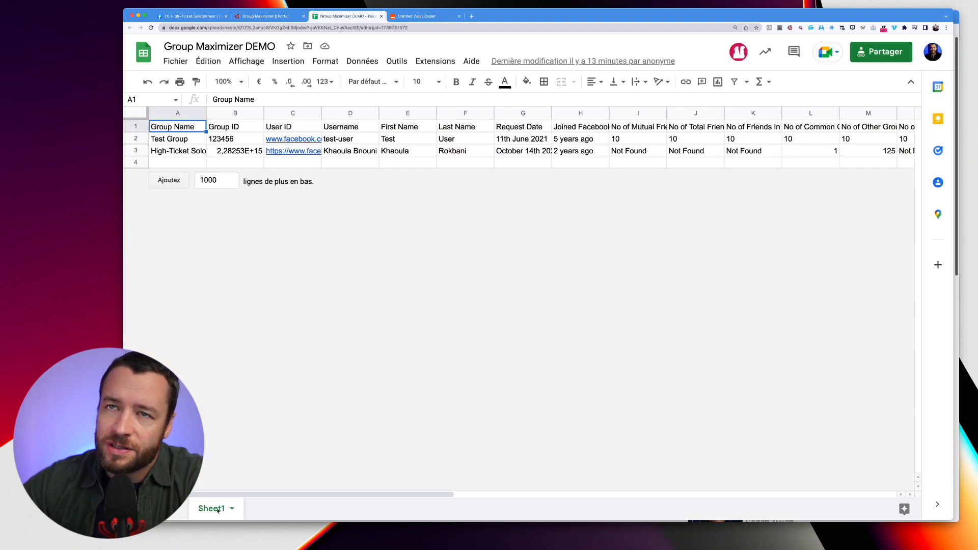
left_click(424, 16)
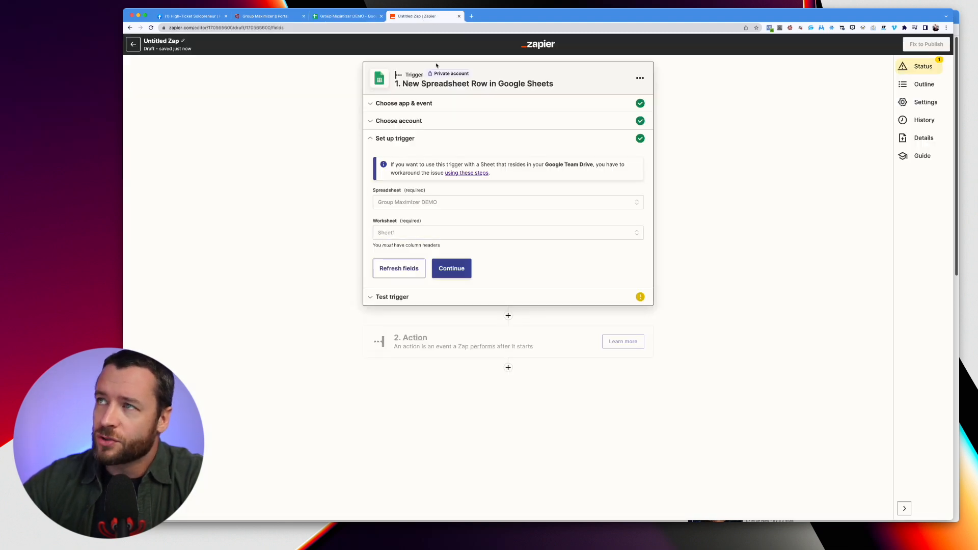
left_click(360, 18)
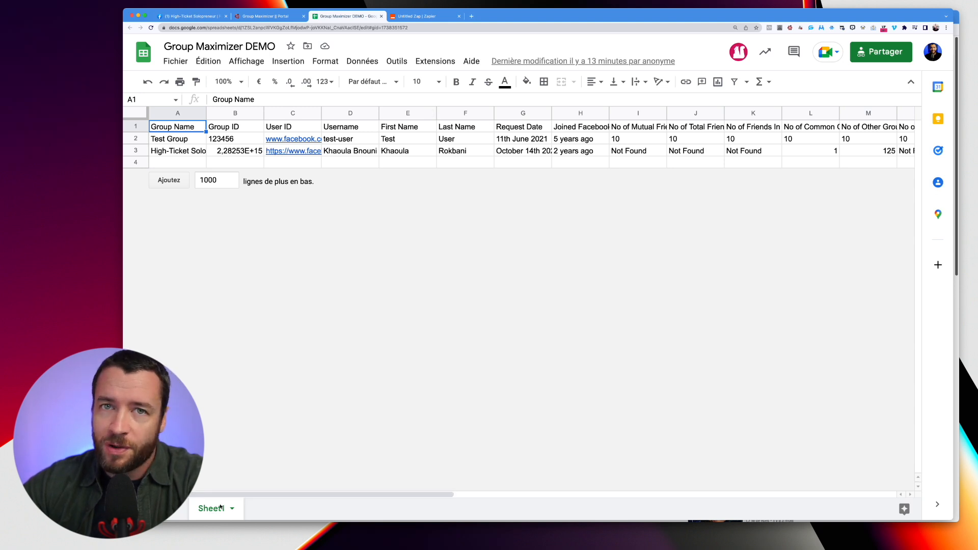
left_click(425, 17)
left_click(452, 268)
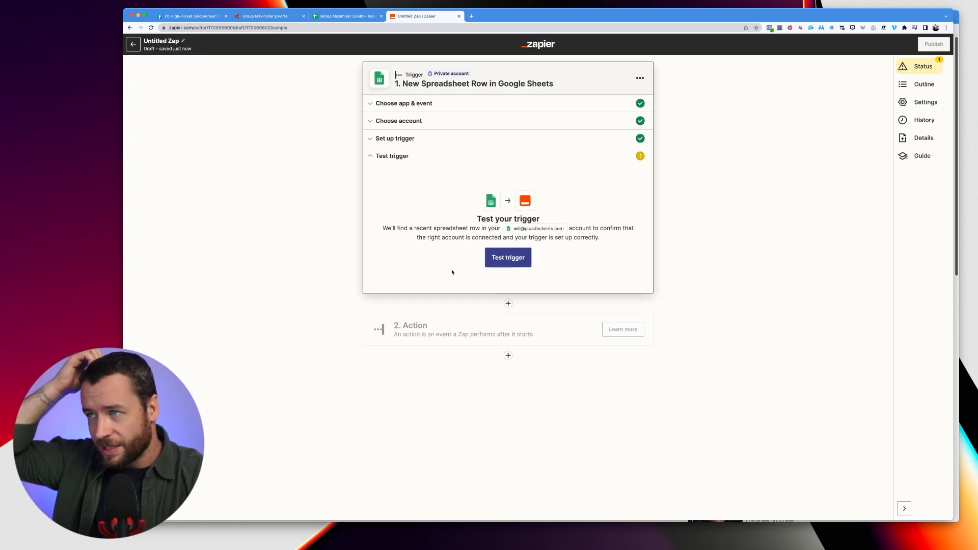
Step: Test the trigger, review the sample row's column data, and continue to the action setup
left_click(497, 264)
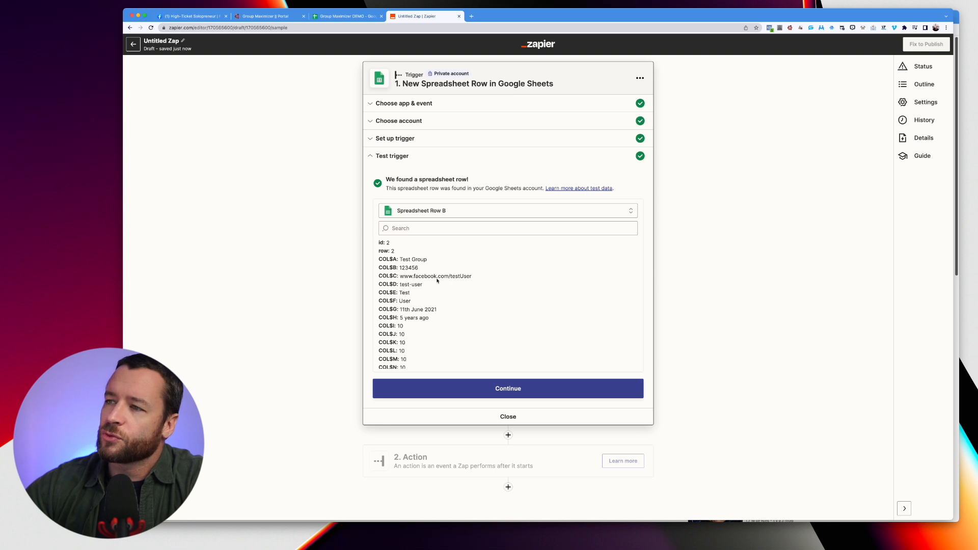
scroll(436, 283, "down", 5)
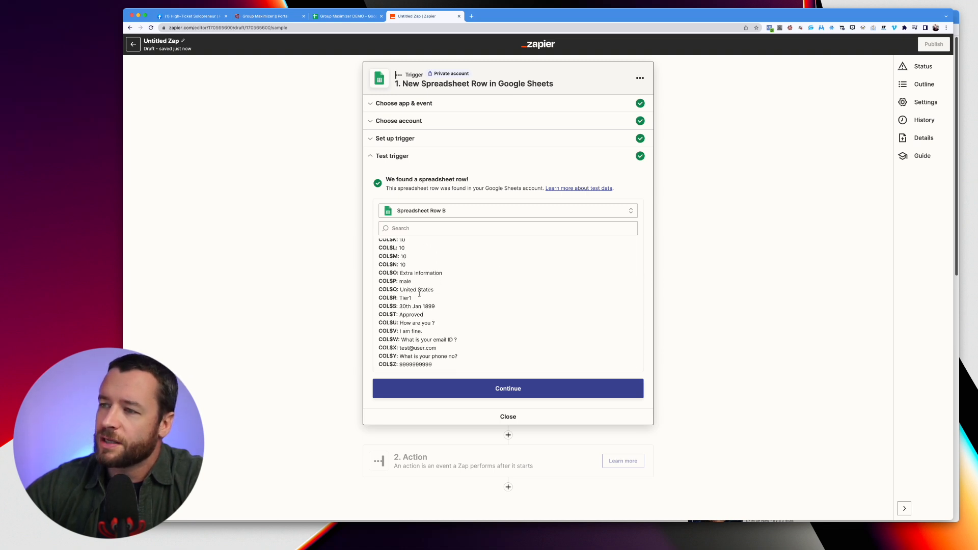
left_click(500, 389)
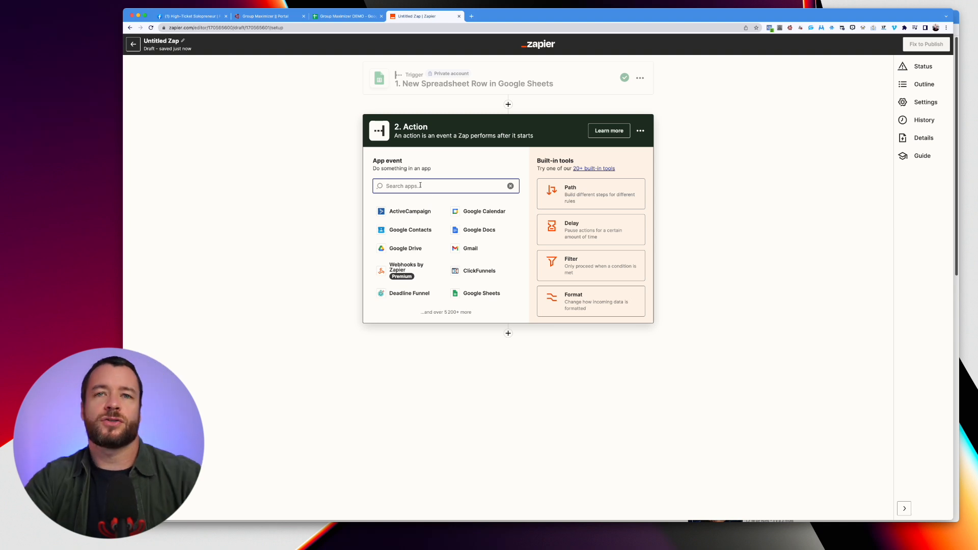
Step: Search the available action apps for "activ" and for "mail"
type("activ")
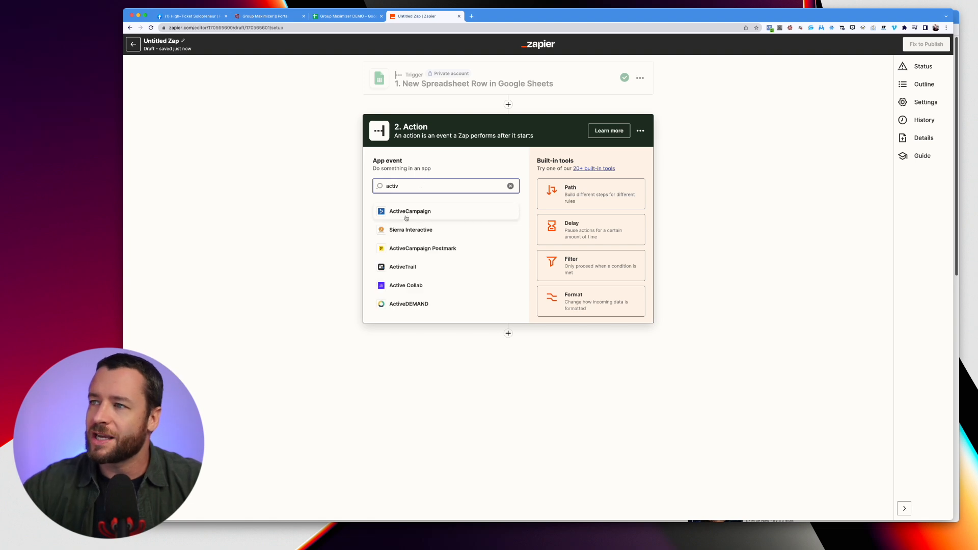
double_click(421, 186)
type("mail")
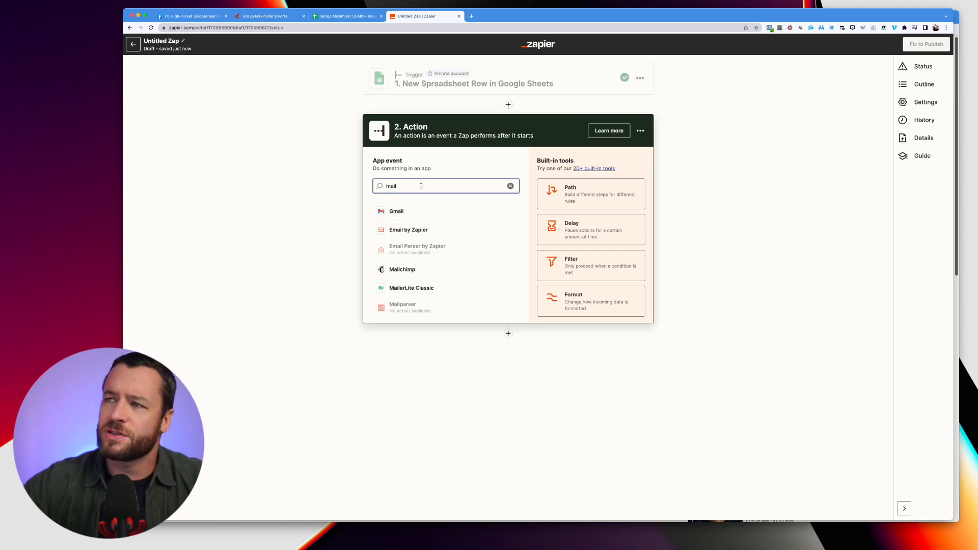
Step: Search the action apps for "sys" and choose Systeme.io as the Zap's action app
double_click(421, 186)
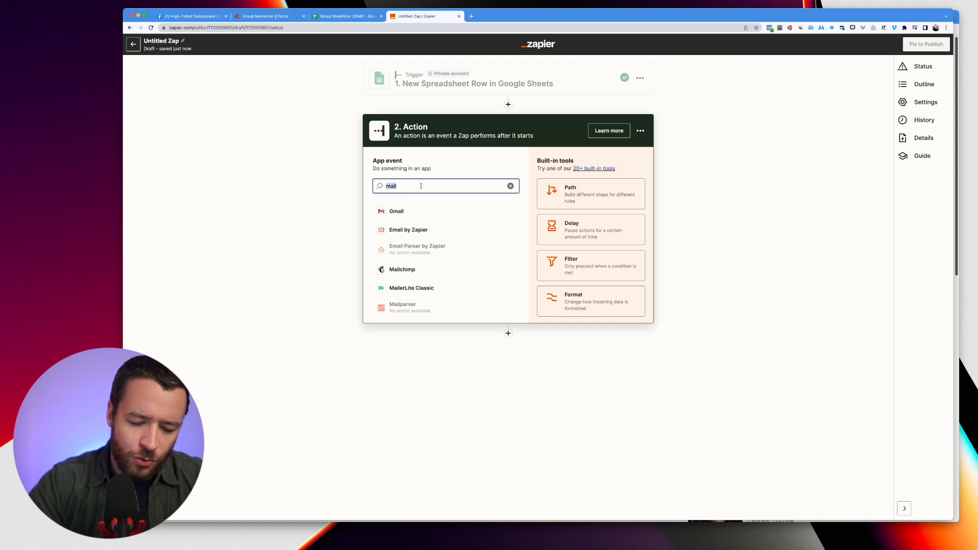
type("sys")
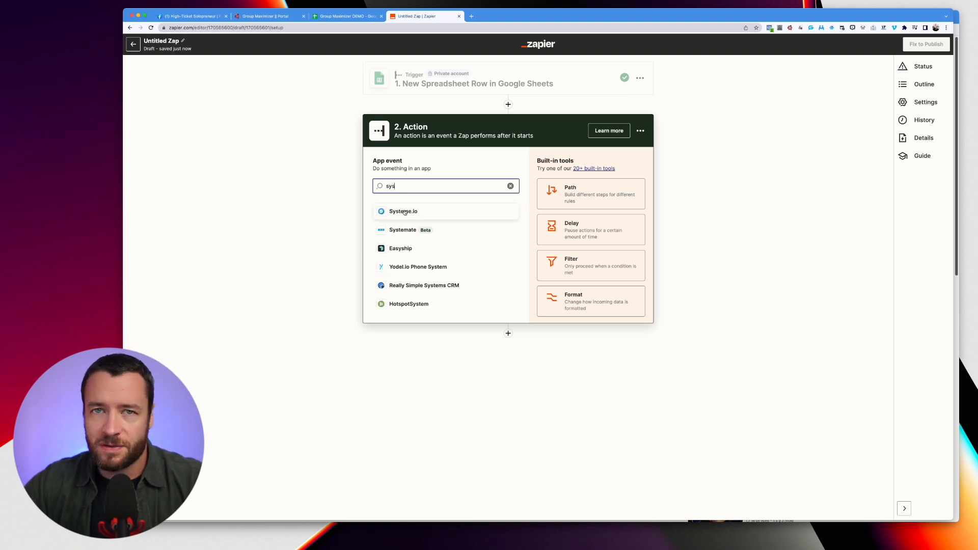
left_click(405, 212)
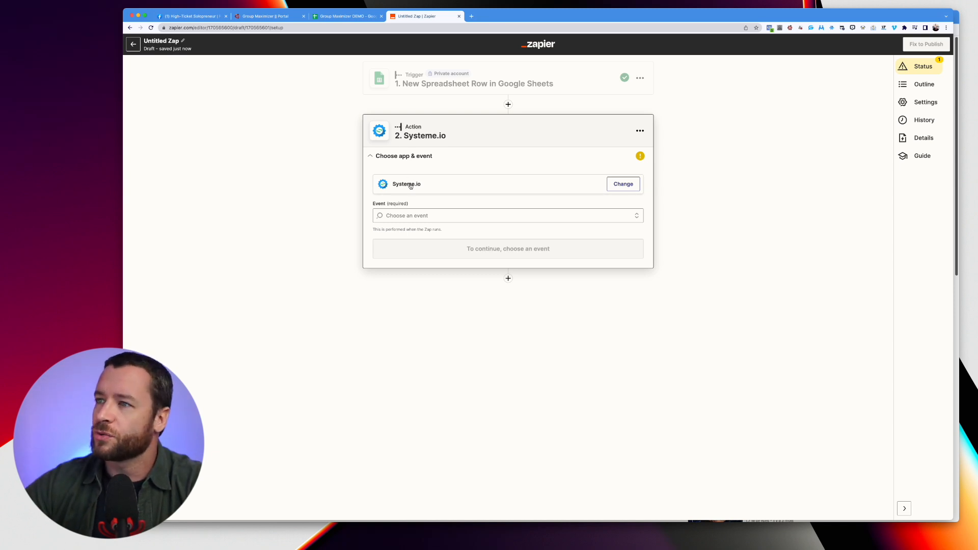
Step: Set the Systeme.io action event to Create or Update a Contact, Including Adding Tags, and continue to the account selection
left_click(407, 215)
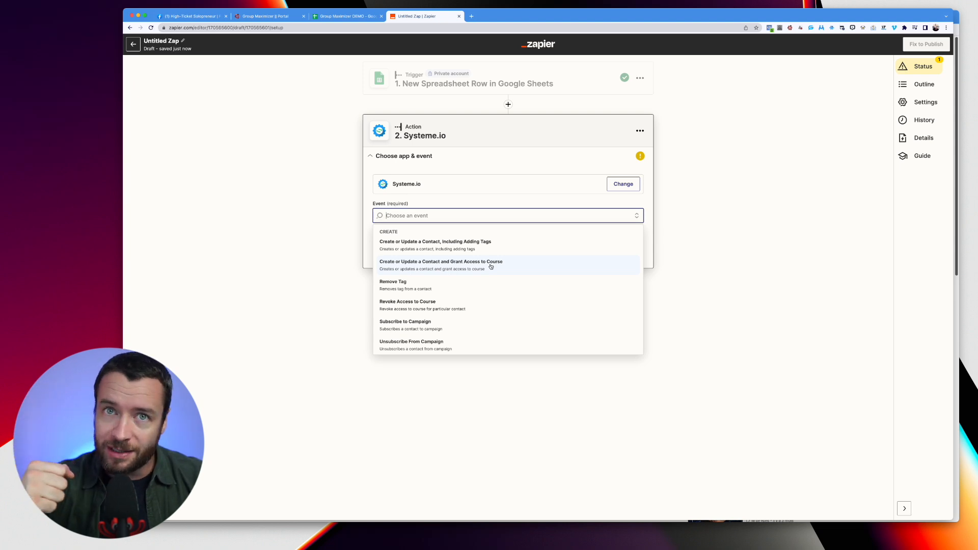
left_click(255, 17)
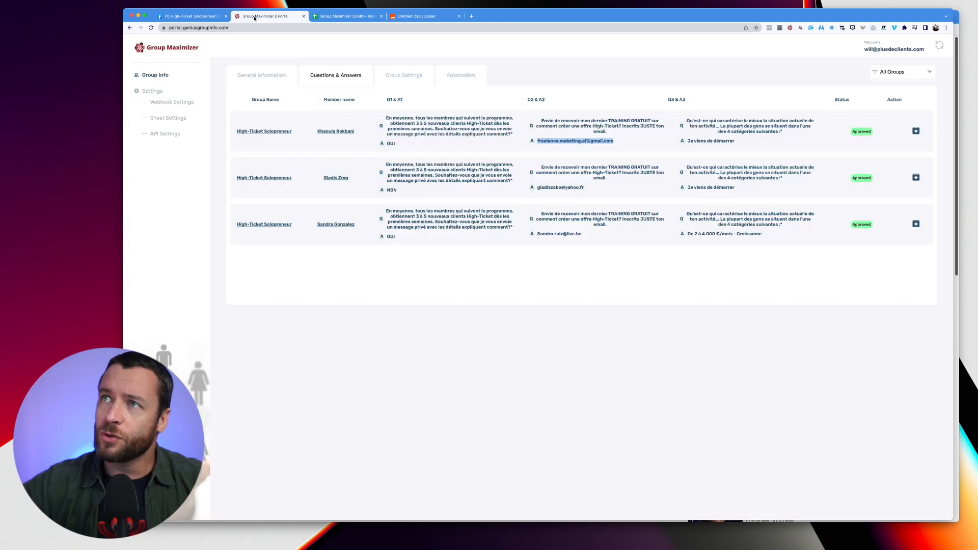
left_click(352, 17)
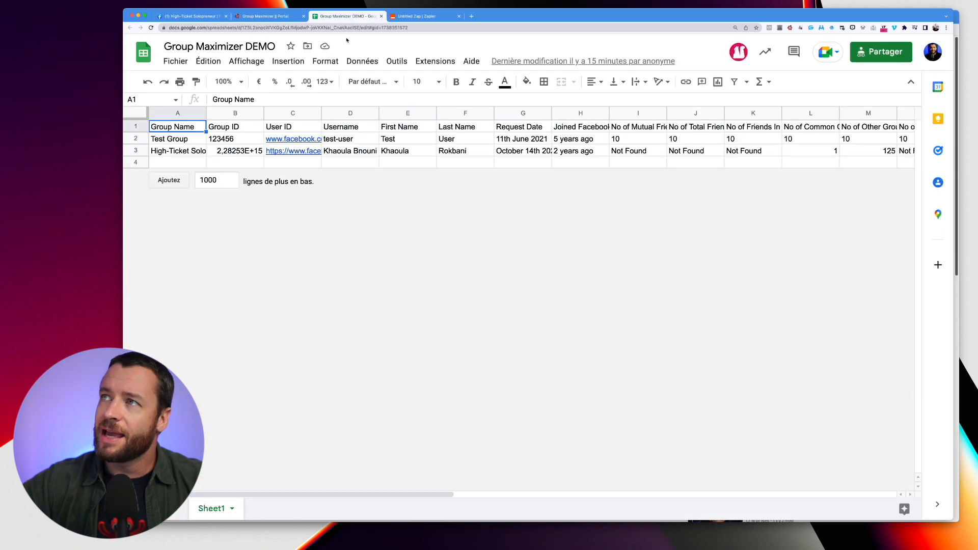
left_click(417, 16)
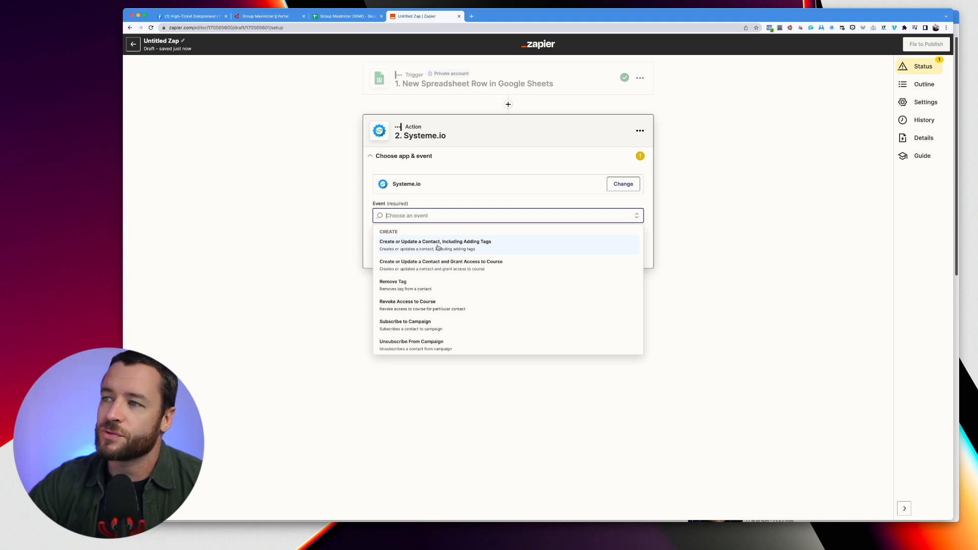
left_click(469, 247)
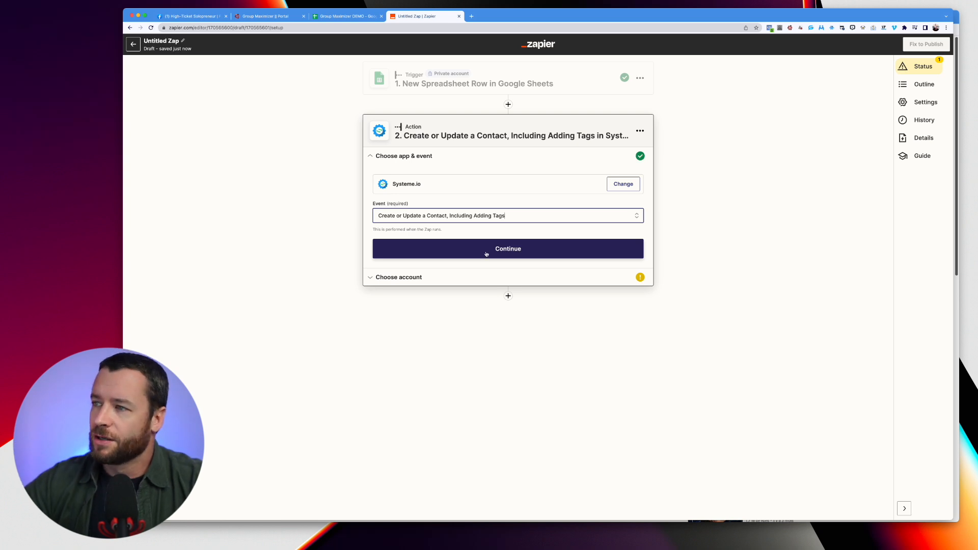
left_click(487, 254)
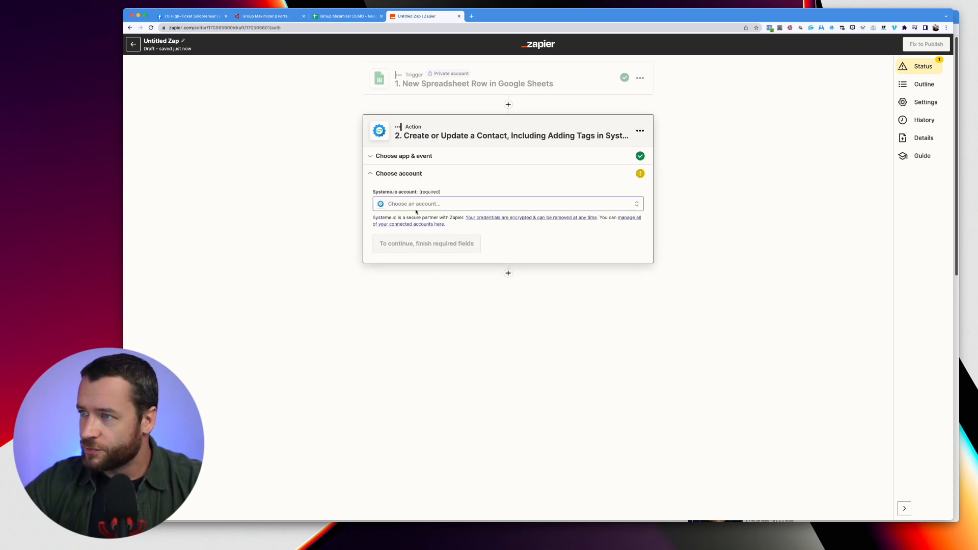
Step: Choose the connected Systeme.io account marked #4 for the action and continue to the action setup
left_click(413, 207)
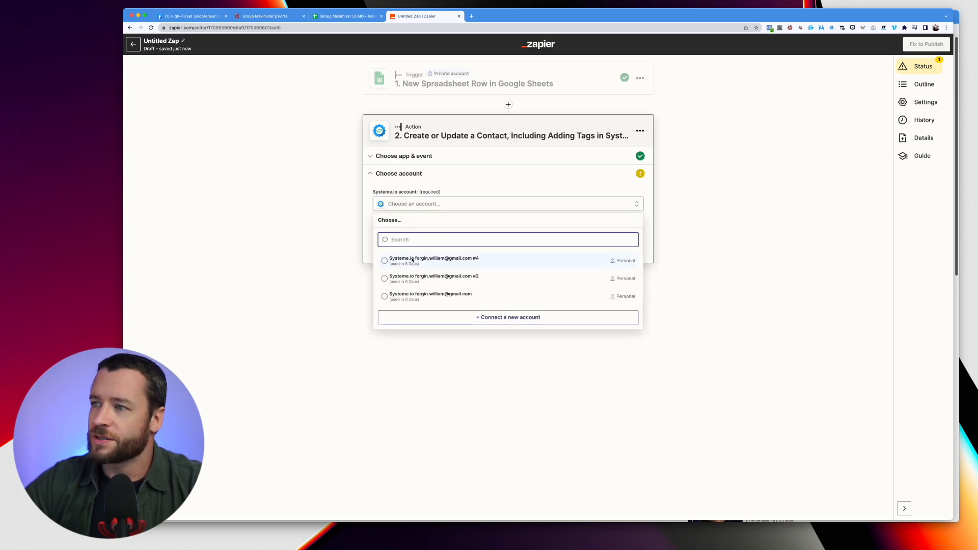
left_click(435, 260)
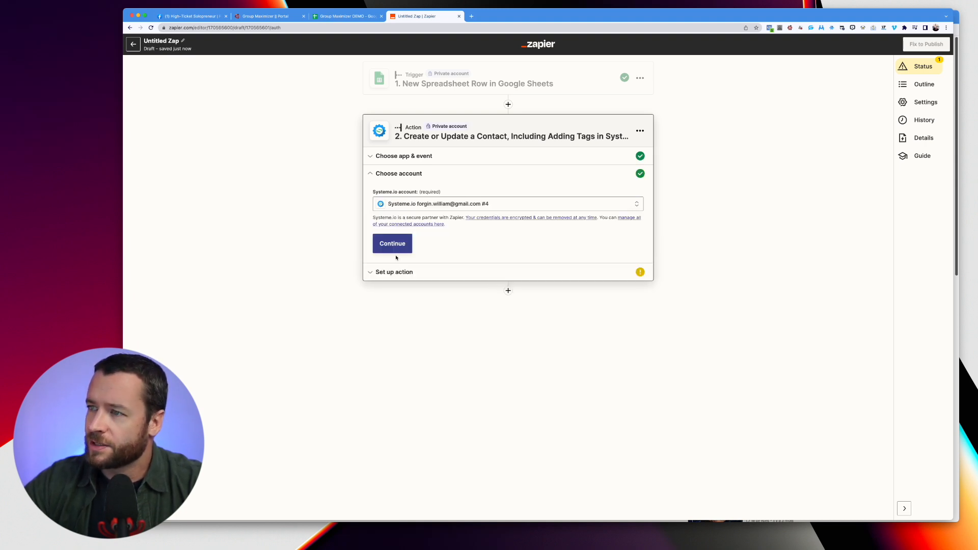
left_click(394, 248)
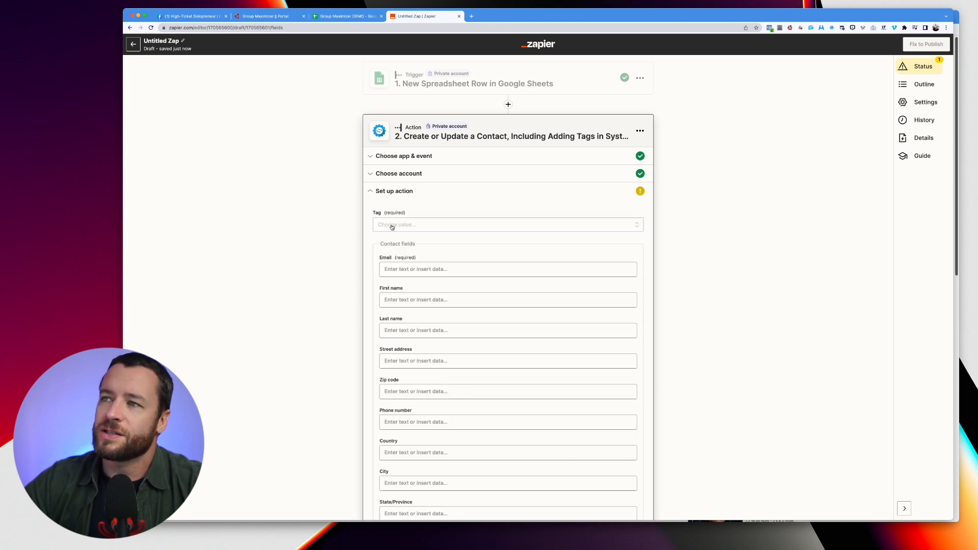
Step: Search the action's tags for "group" and set the Tag to FB Group Member
left_click(392, 225)
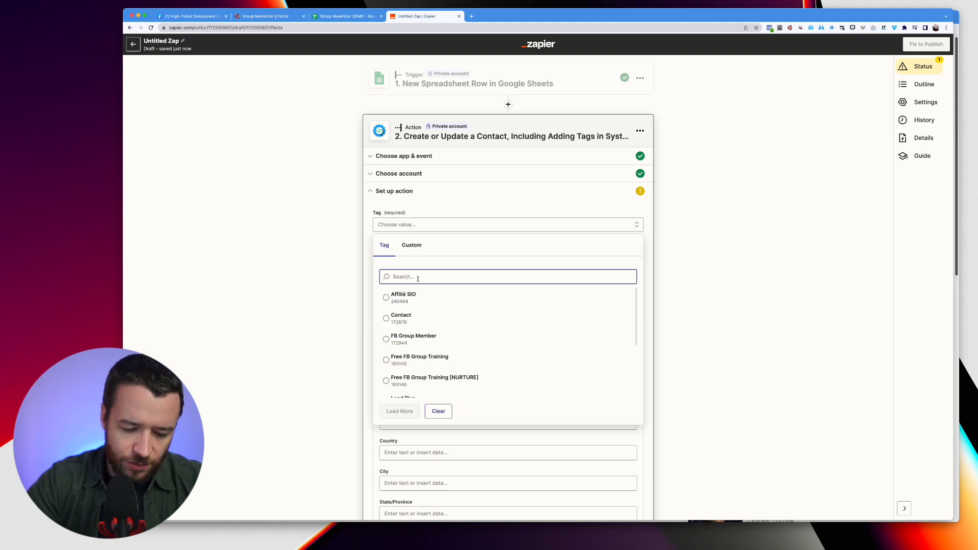
type("group")
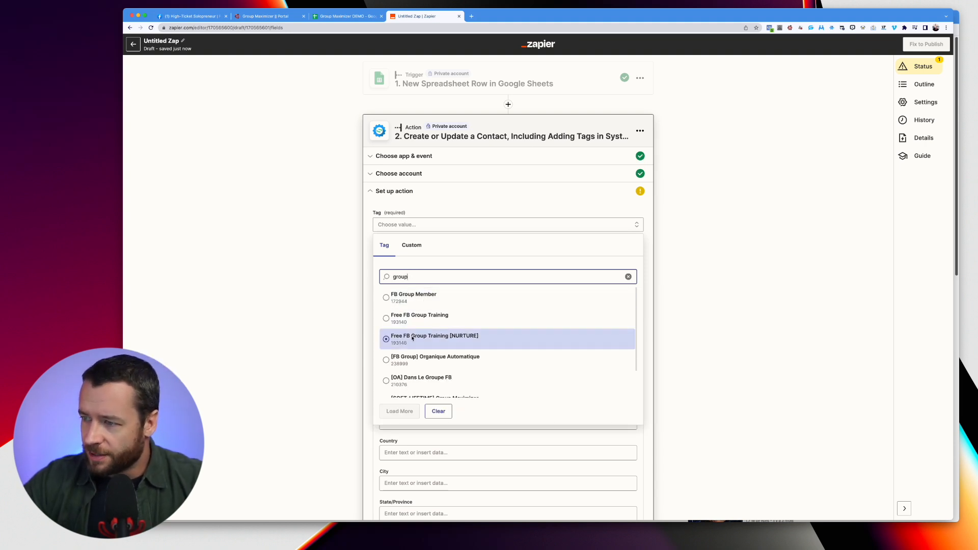
scroll(421, 351, "down", 1)
scroll(426, 363, "up", 1)
scroll(426, 363, "down", 2)
scroll(419, 392, "up", 2)
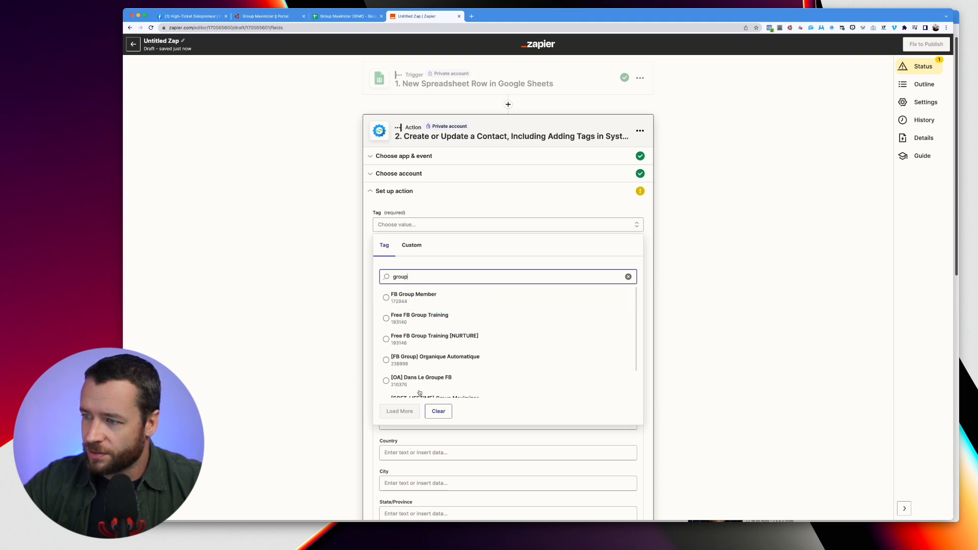
left_click(416, 296)
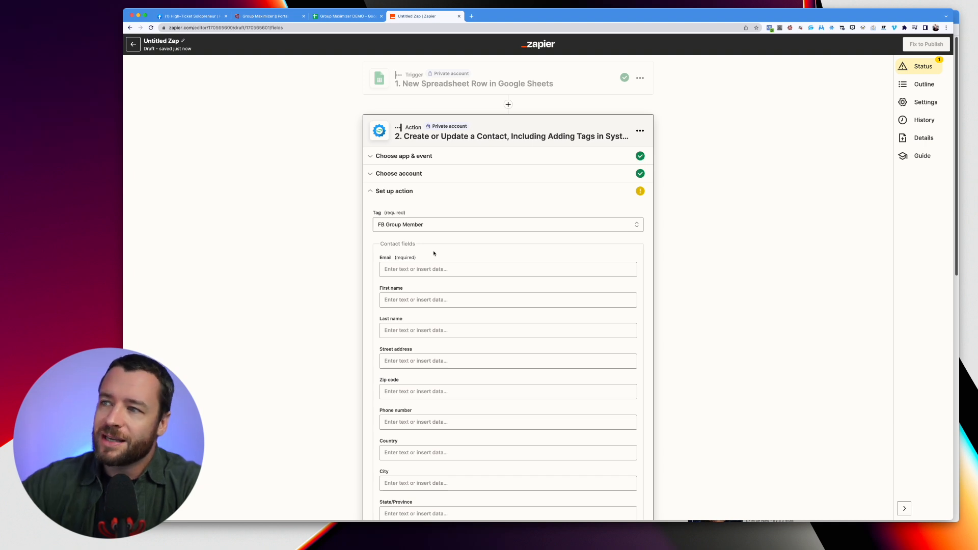
Step: Open the full list of trigger fields for the contact's Email and check the question and answer columns in the Group Maximizer DEMO spreadsheet
left_click(387, 270)
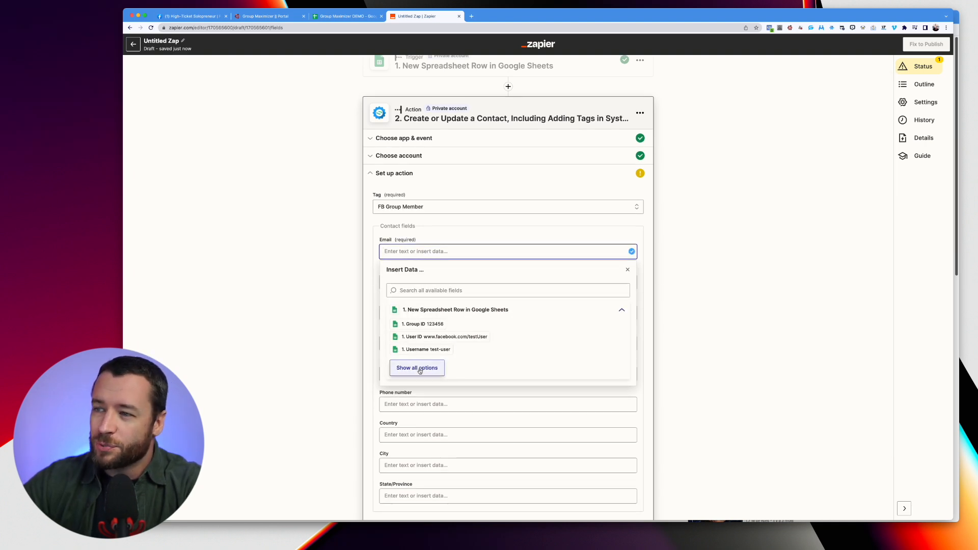
left_click(420, 370)
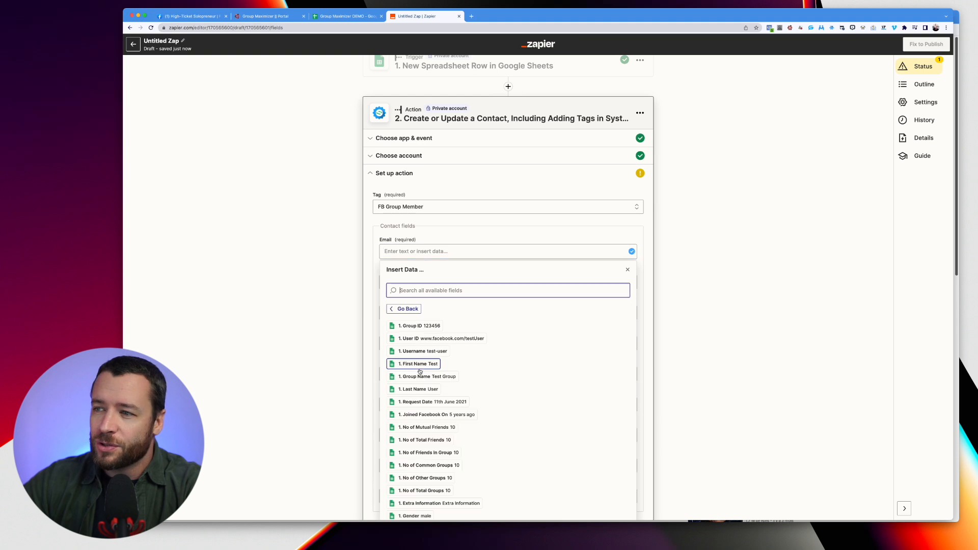
left_click(324, 18)
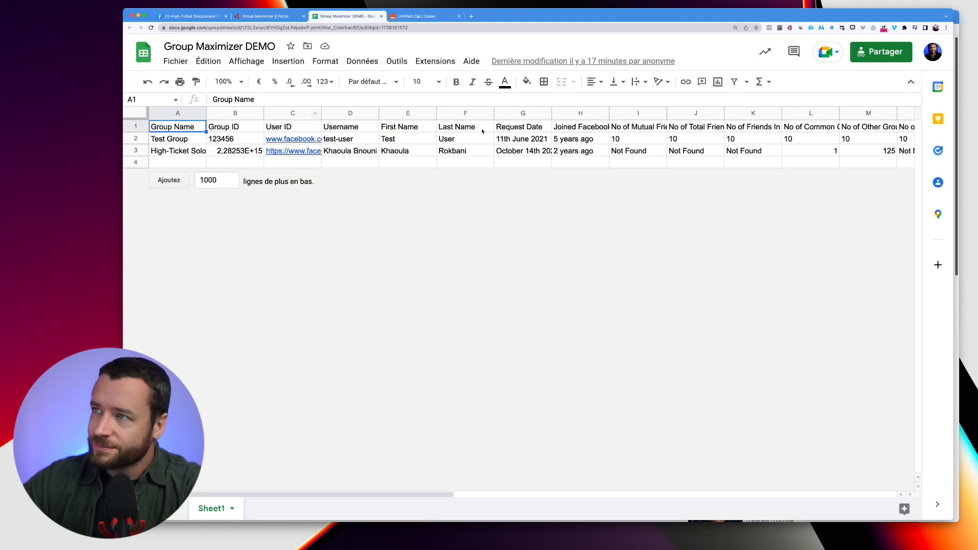
scroll(834, 130, "right", 10)
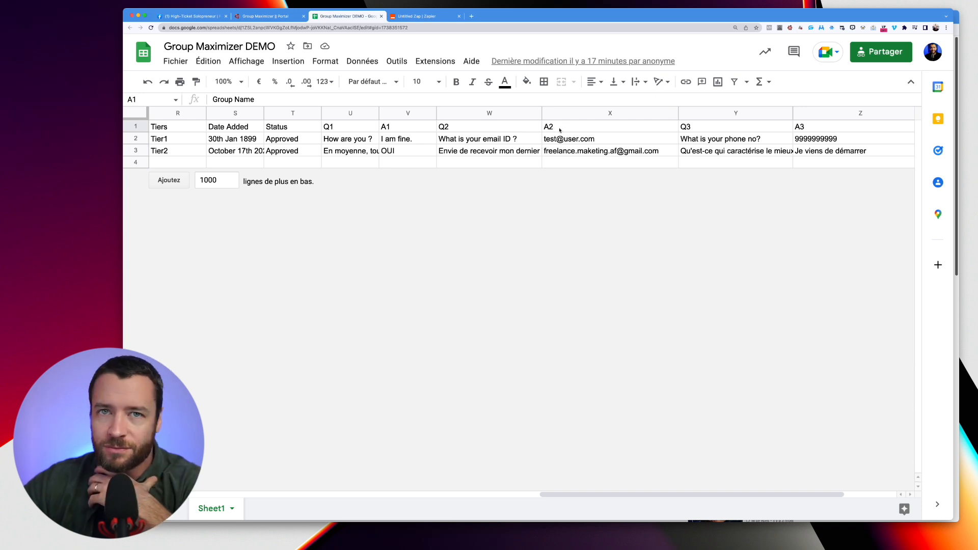
Step: Check which membership question asks for the email in the Facebook group, the Group Maximizer portal's Questions & Answers, and the Group Maximizer DEMO spreadsheet
left_click(200, 17)
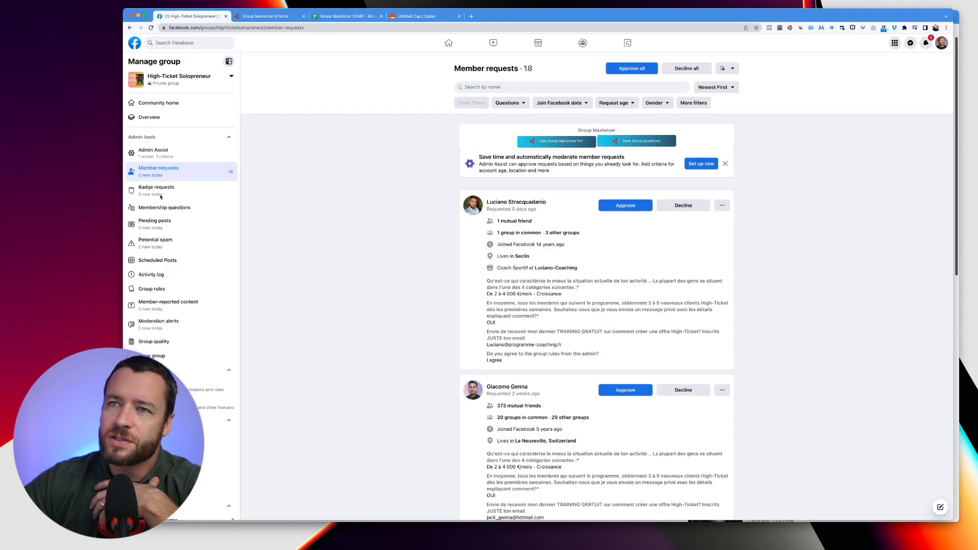
left_click(173, 208)
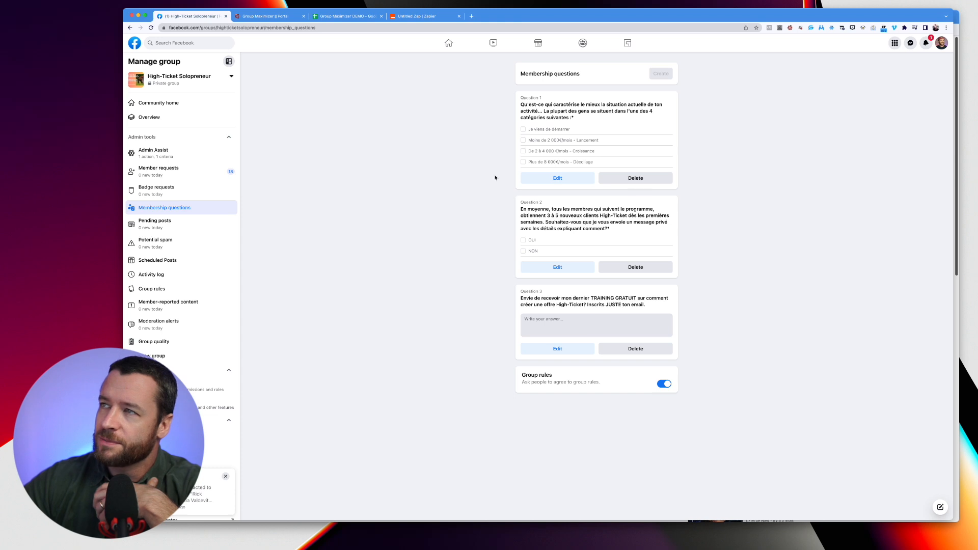
left_click(276, 16)
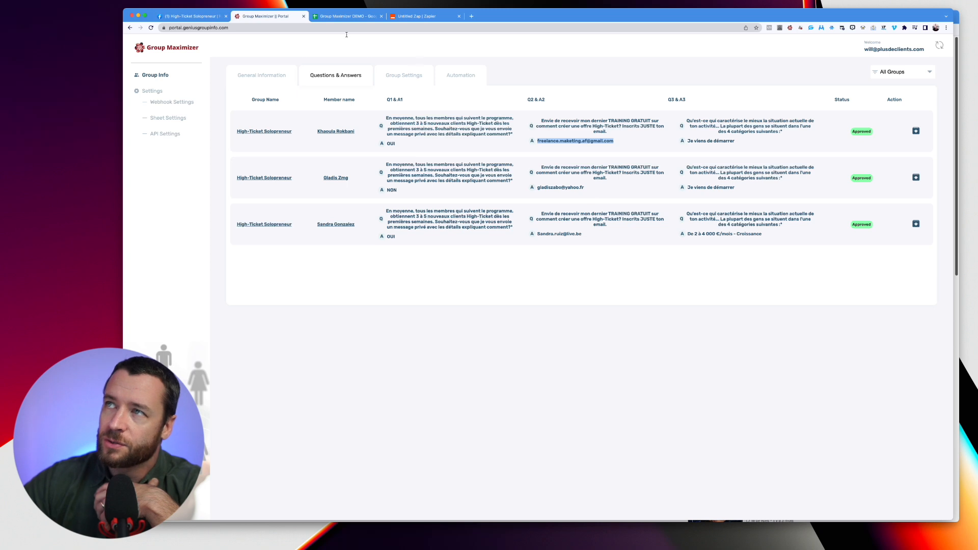
left_click(361, 16)
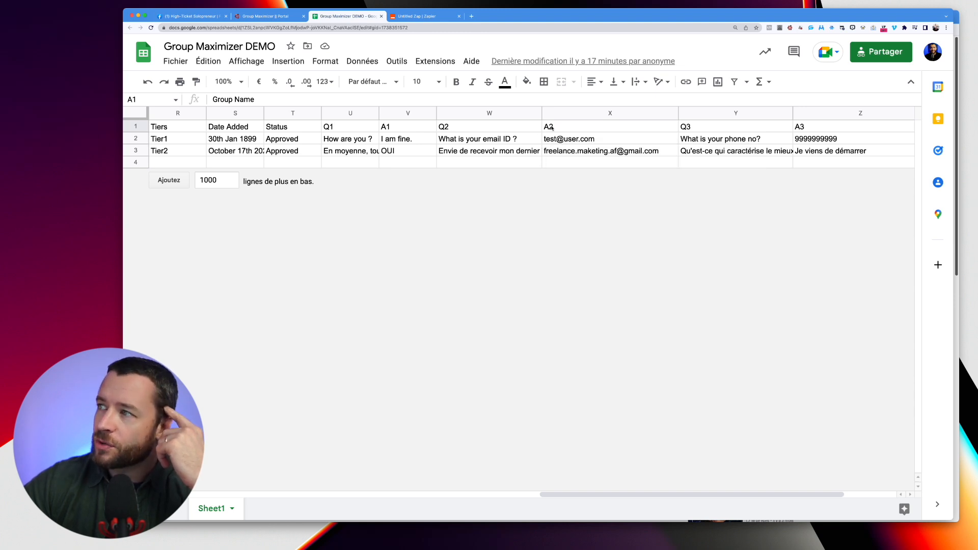
Step: Return to the Zap in Zapier and map the contact's Email to the spreadsheet's A2 answer field
left_click(418, 19)
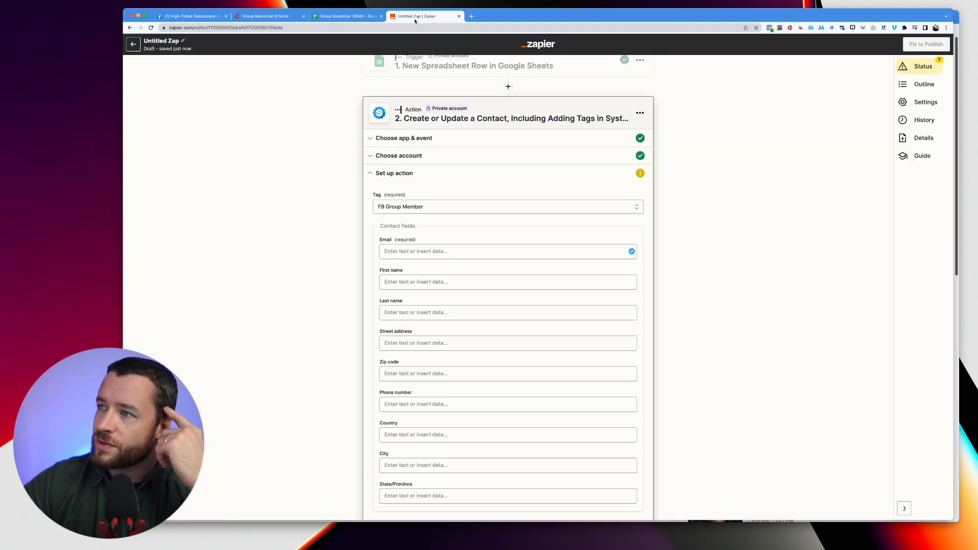
left_click(430, 251)
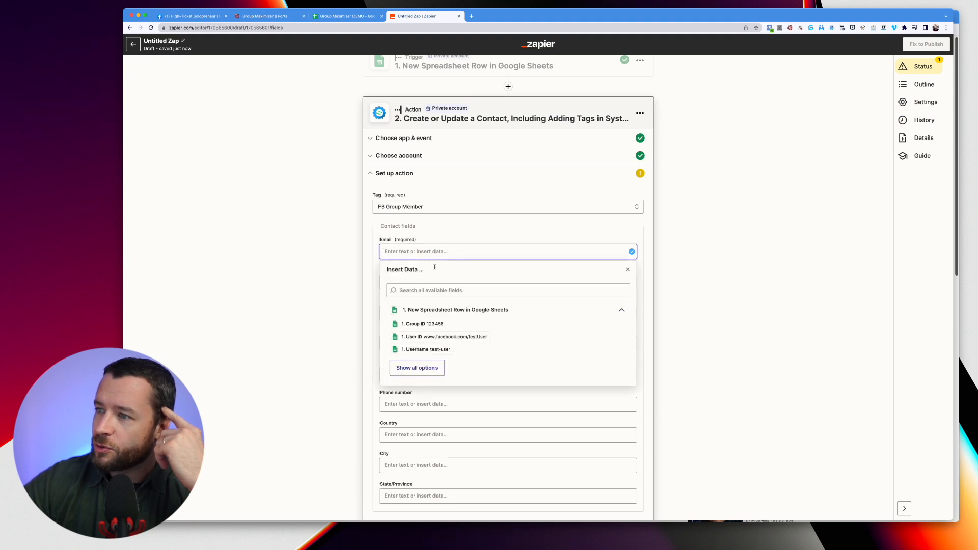
scroll(417, 331, "down", 1)
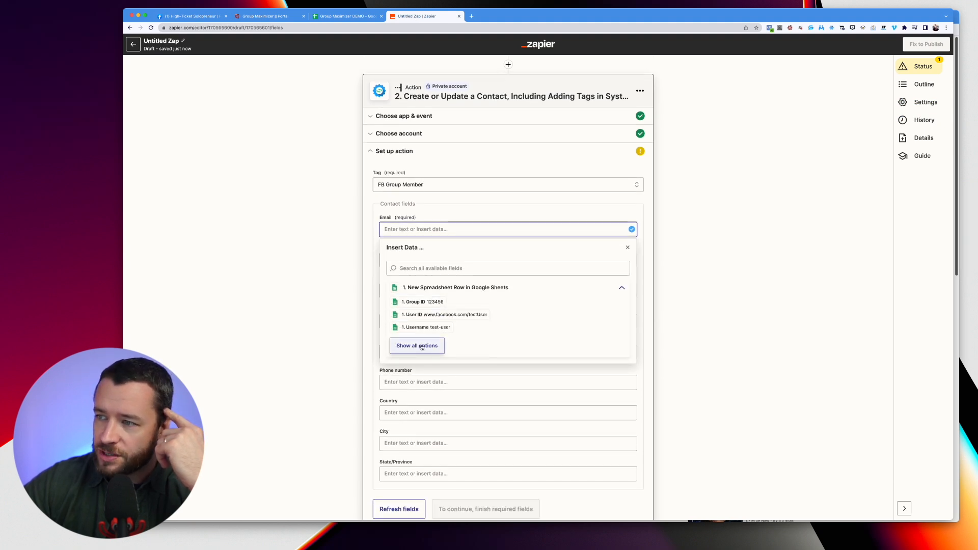
left_click(421, 347)
scroll(499, 354, "down", 2)
scroll(499, 354, "down", 3)
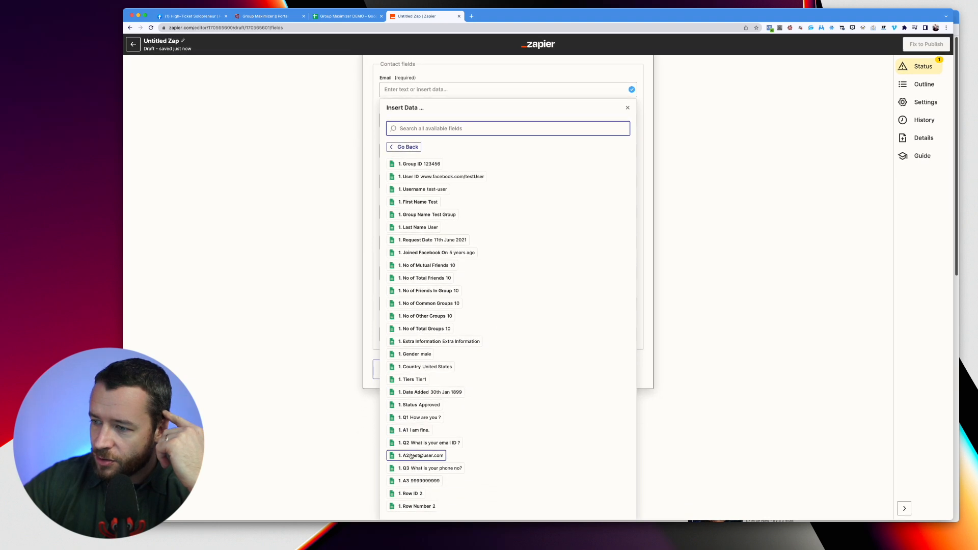
left_click(410, 457)
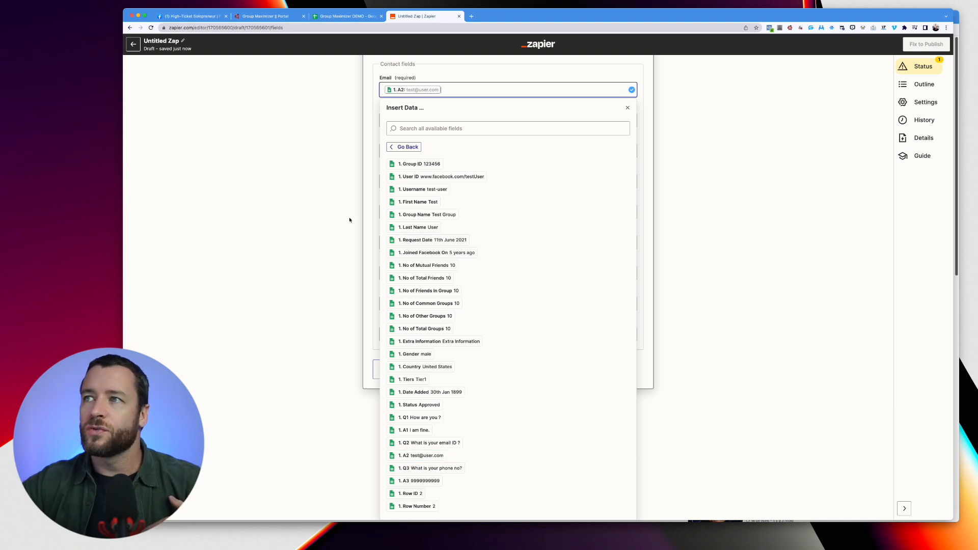
left_click(372, 113)
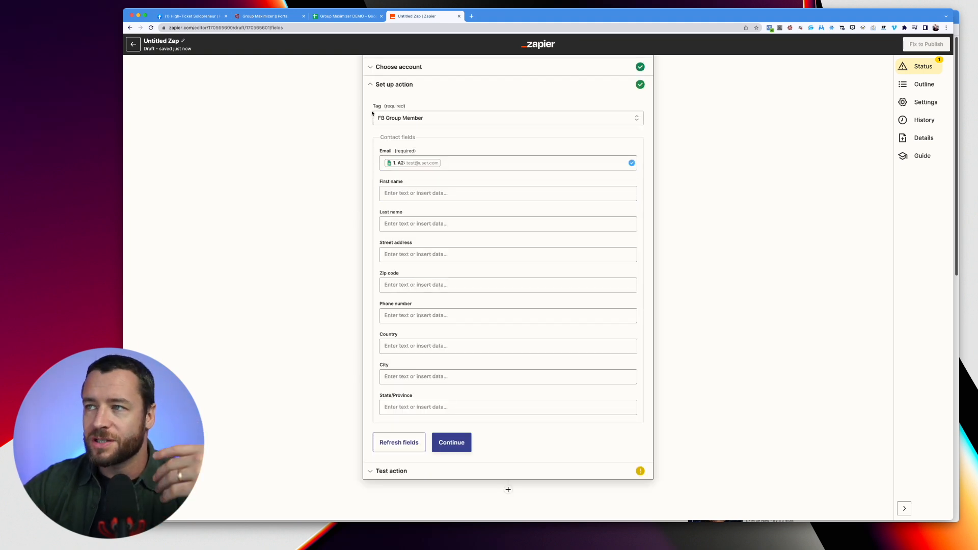
Step: Map the contact's First name and Last name to the spreadsheet's First Name and Last Name fields
left_click(395, 193)
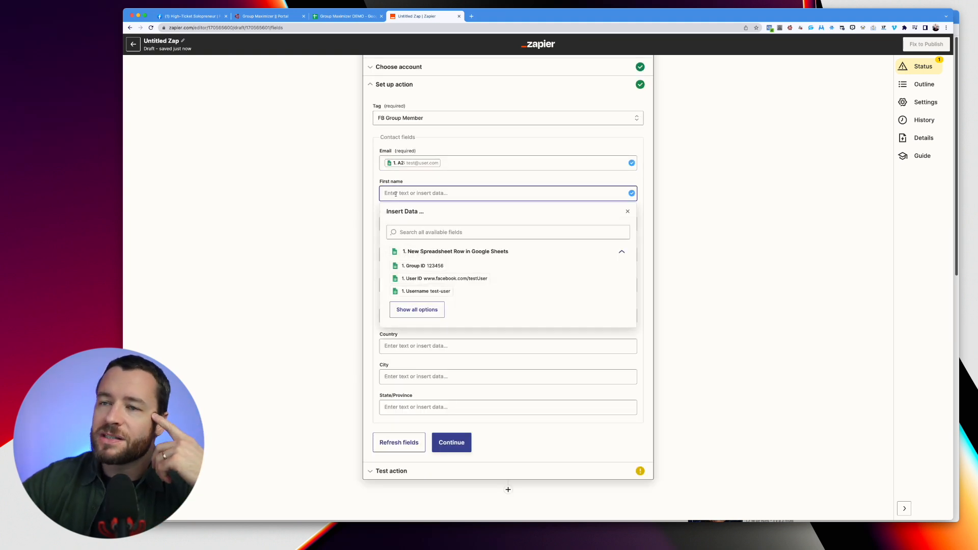
left_click(417, 310)
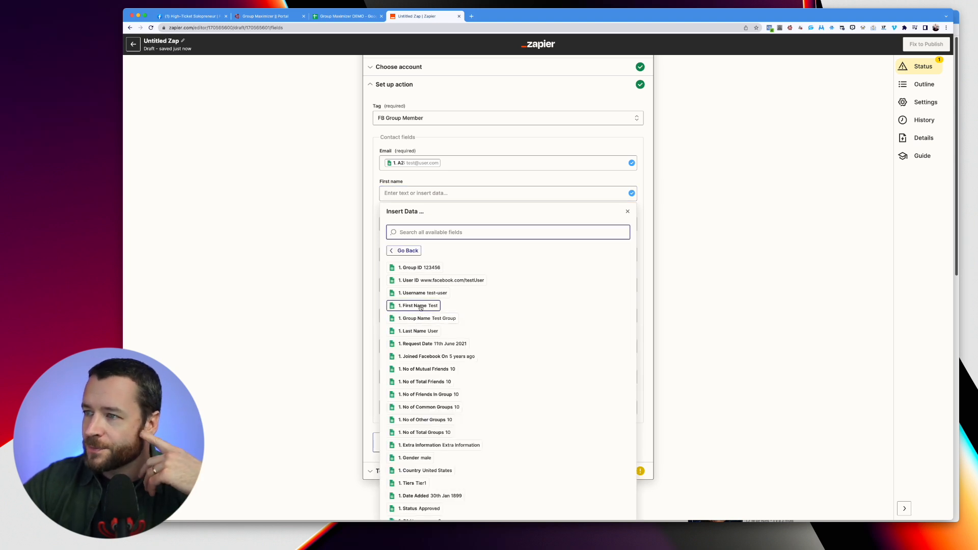
left_click(413, 306)
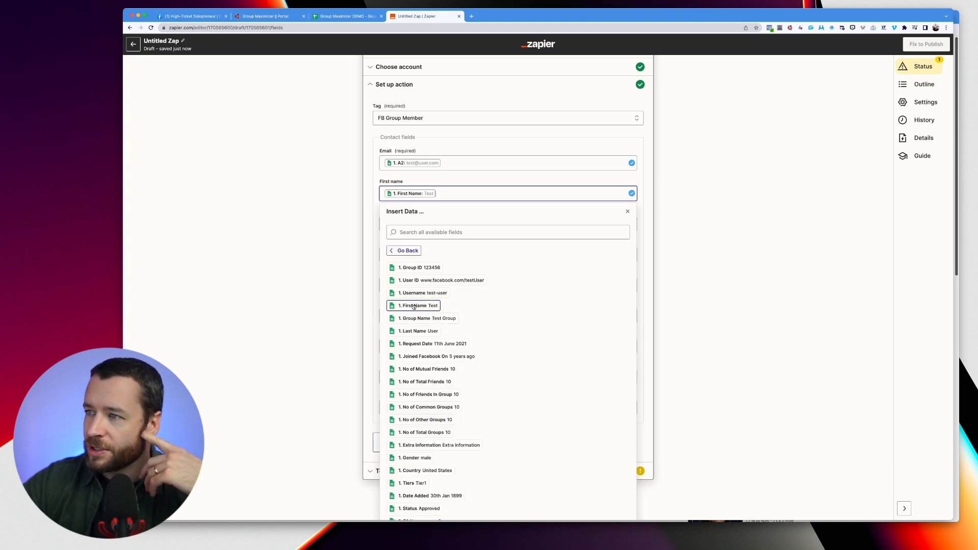
left_click(372, 205)
left_click(405, 224)
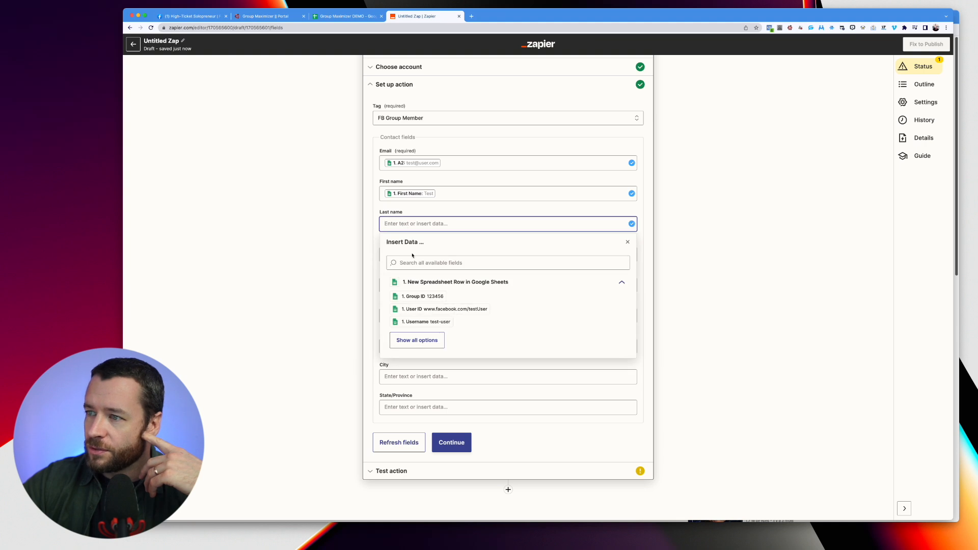
left_click(417, 340)
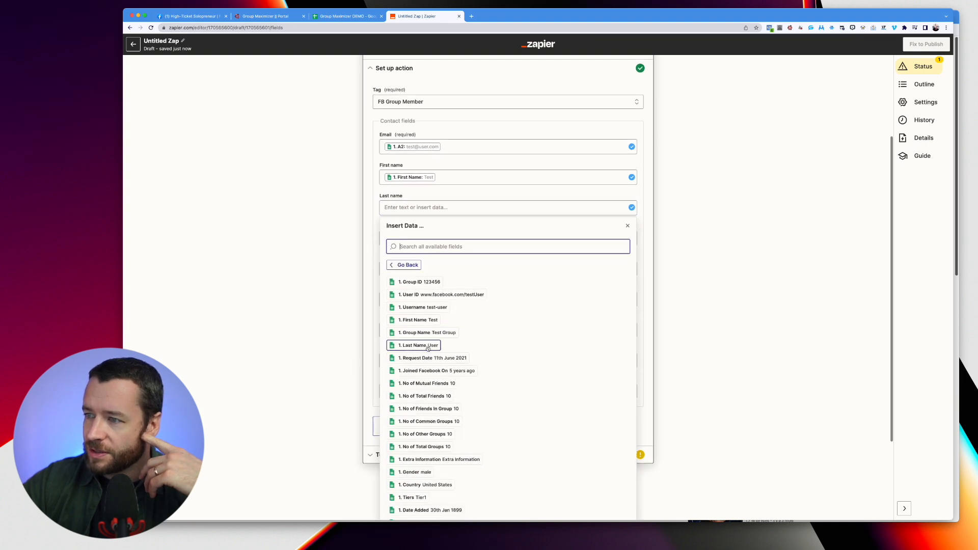
left_click(419, 346)
left_click(375, 265)
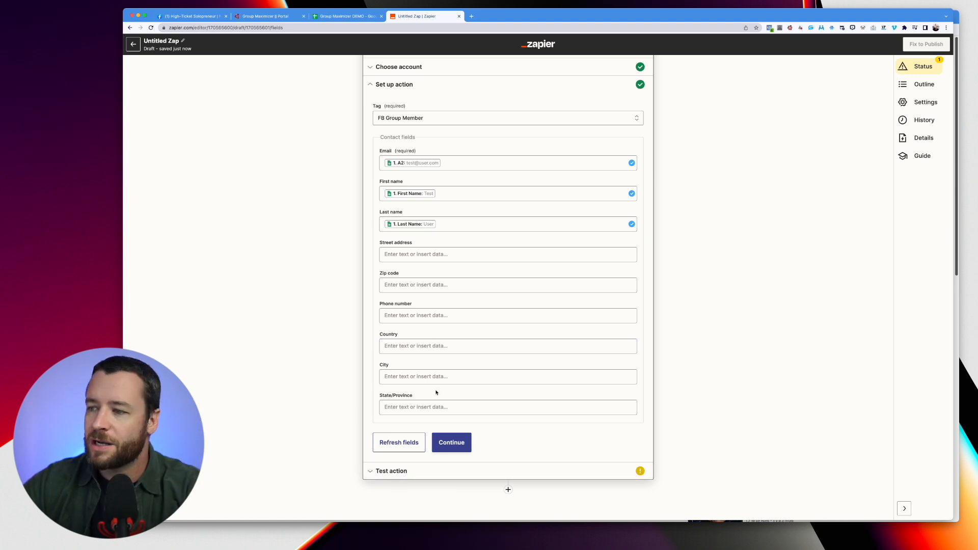
Step: Run the action test to send the sample contact, and open its record in Systeme.io to check the assigned tags
left_click(453, 442)
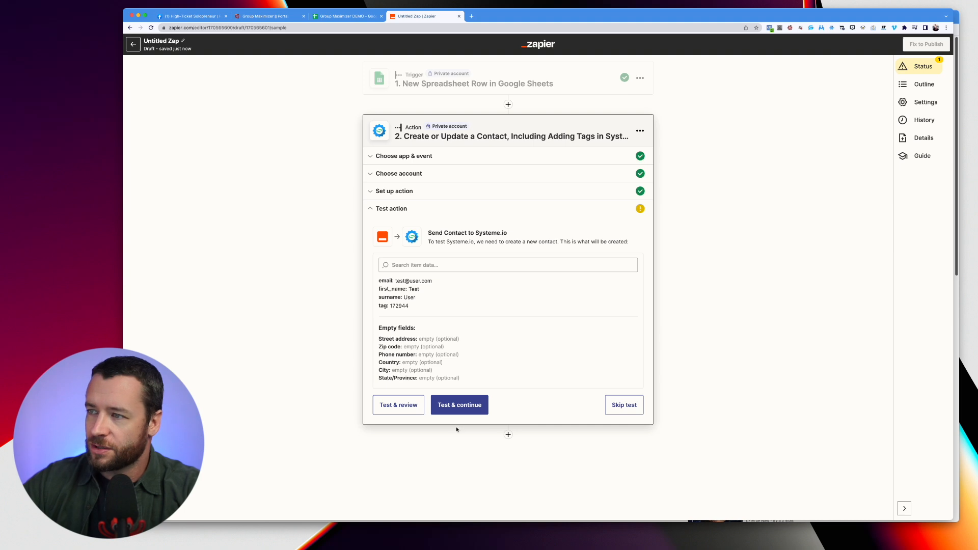
left_click(446, 403)
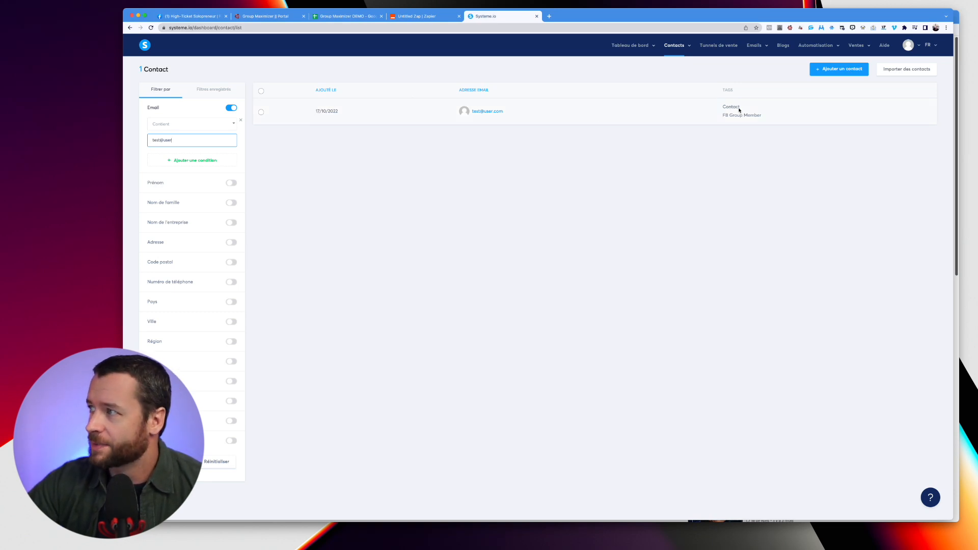
left_click(487, 110)
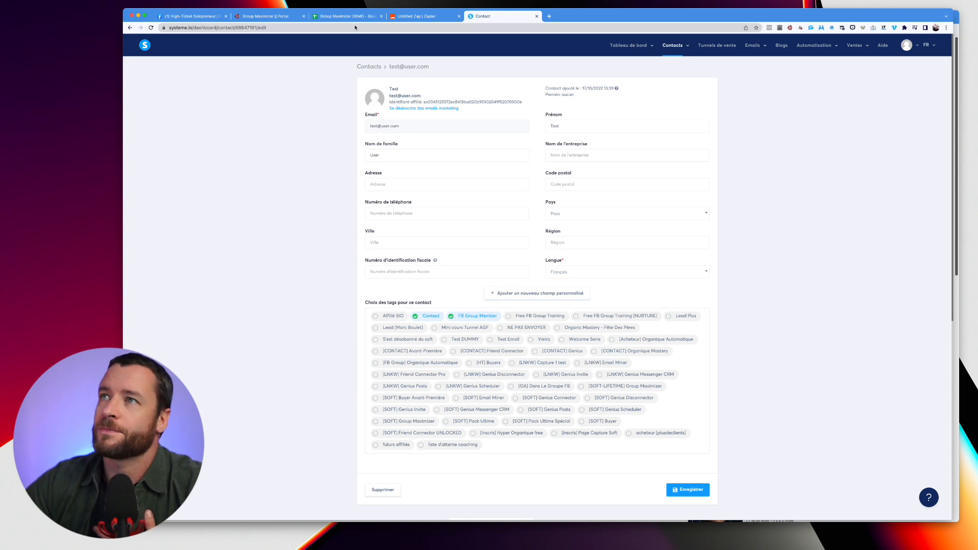
Step: Switch to the High-Ticket Solopreneur Facebook group and view its member requests
left_click(194, 16)
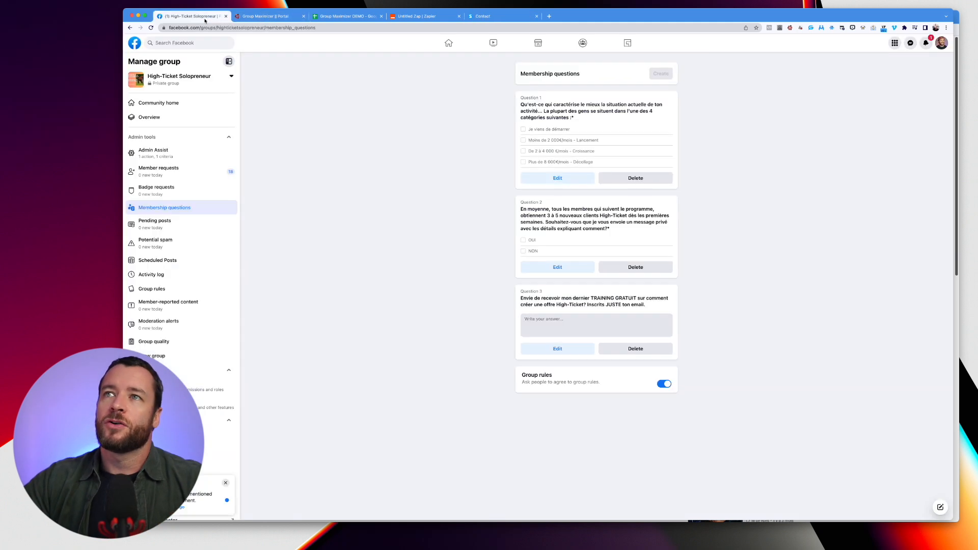
left_click(159, 170)
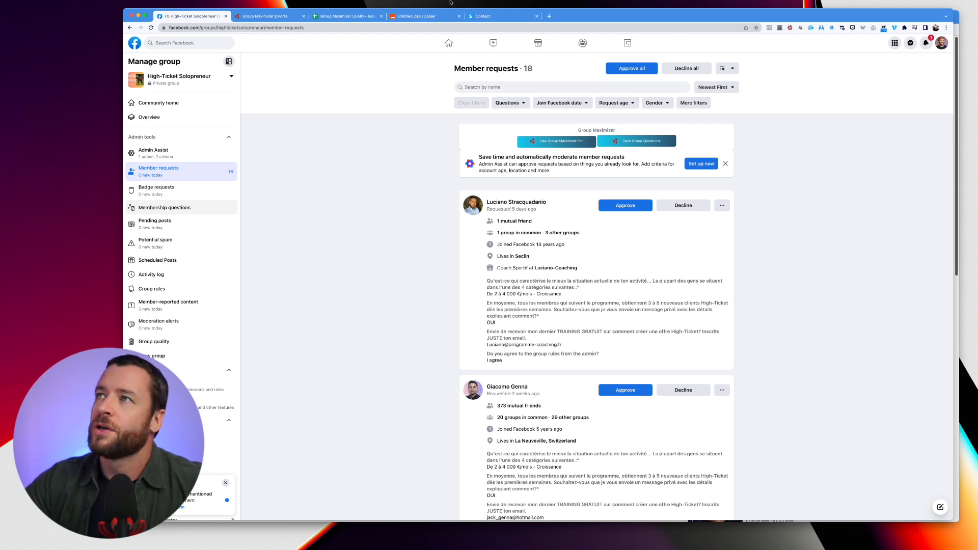
Step: Return to Zapier and rename the Zap as Nouveau Membre Groupe FB Gratuit
left_click(425, 17)
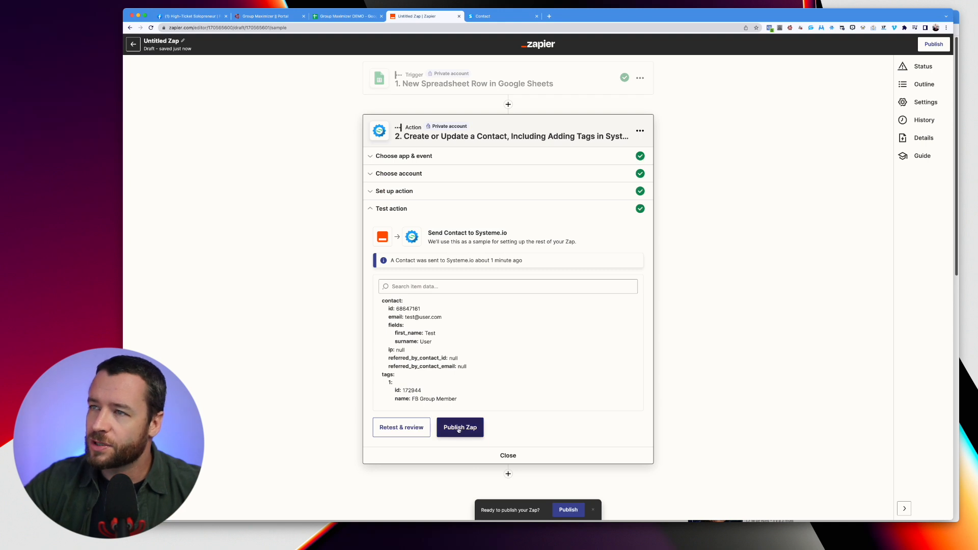
left_click(165, 40)
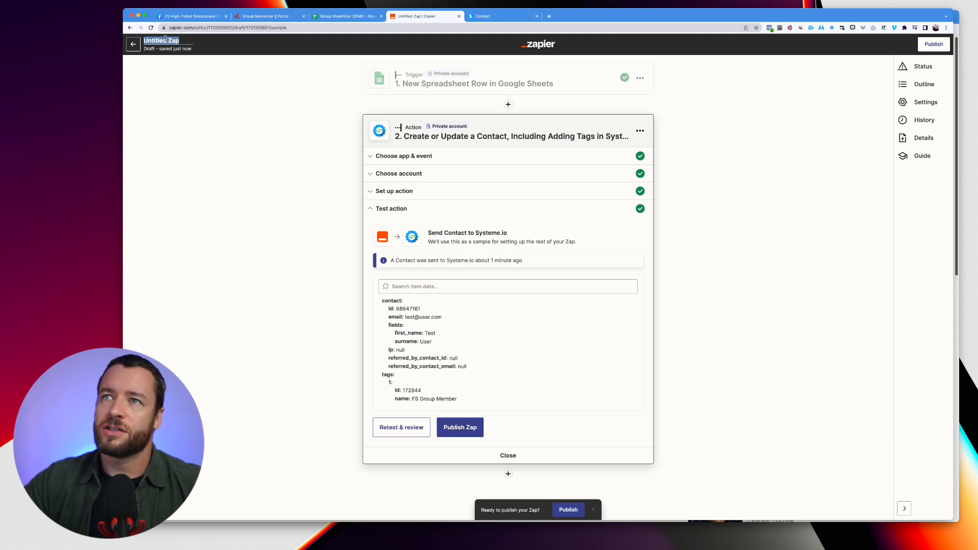
type("Nouvreau")
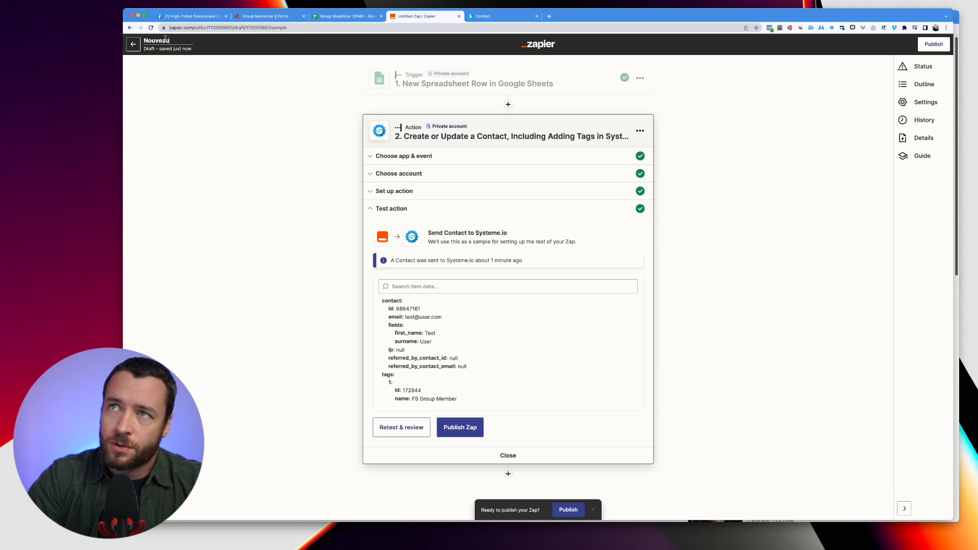
type(" Membre Groupe FB Gratuit")
key("Return")
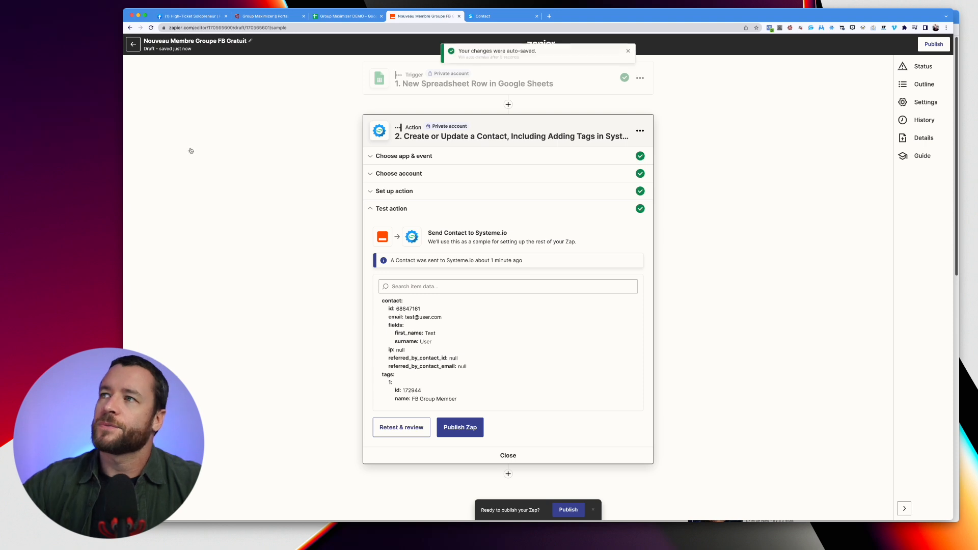
Step: Publish and turn on the Zap, and go to My Zaps without transferring existing data
left_click(452, 427)
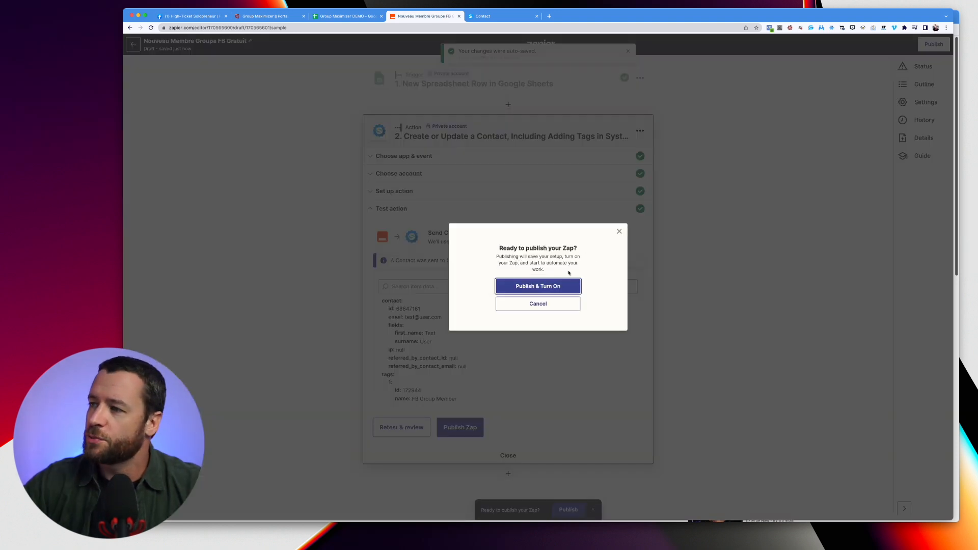
left_click(547, 290)
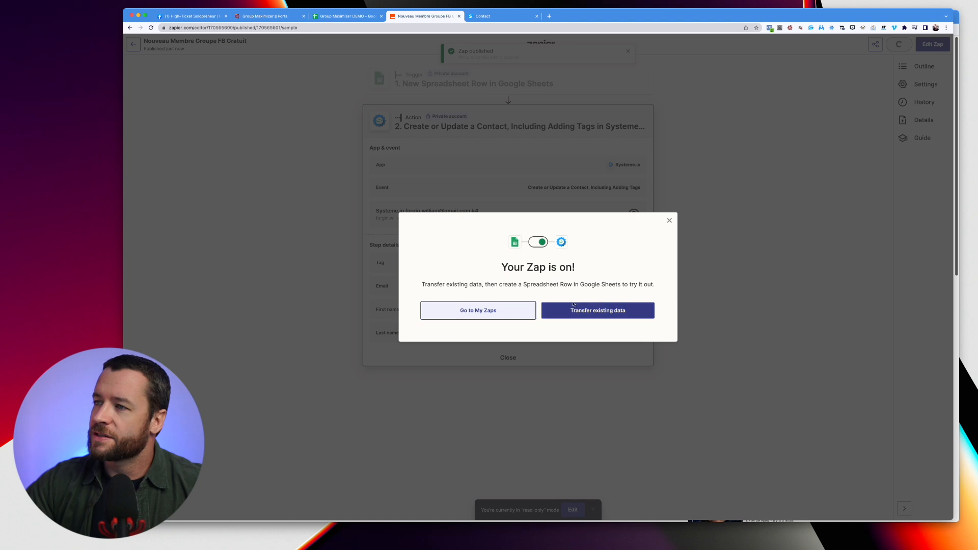
left_click(494, 313)
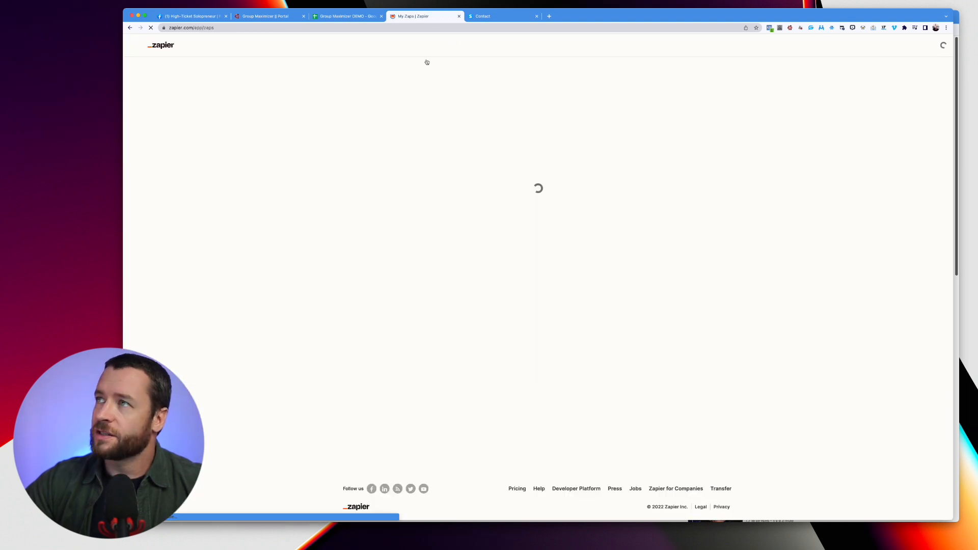
Step: Review the test contact in Systeme.io, and dismiss the Admin Assist suggestion on the Facebook group's member requests
left_click(487, 16)
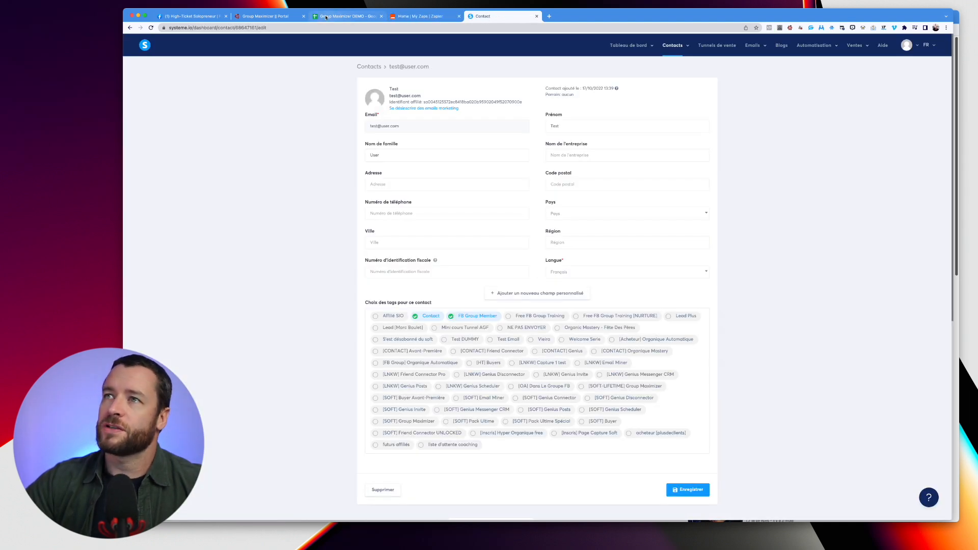
left_click(196, 16)
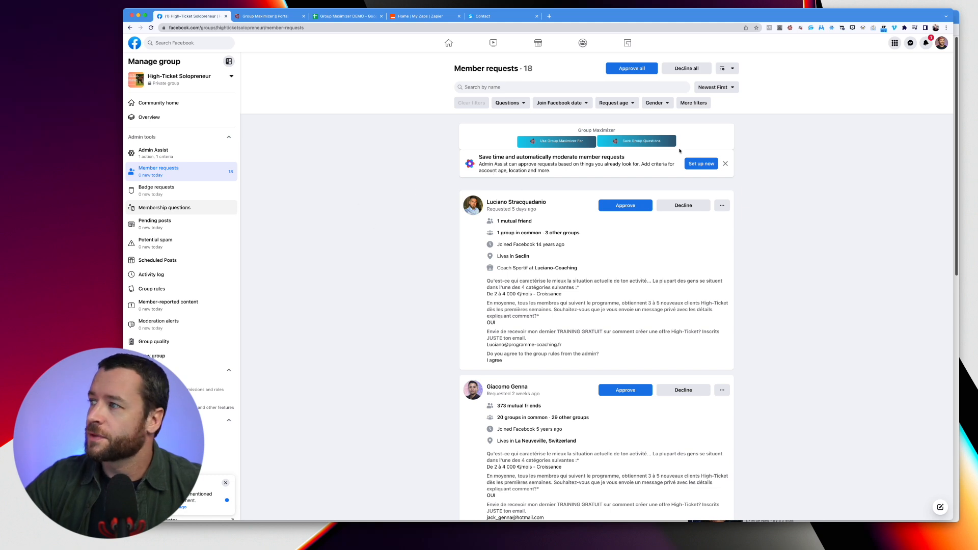
left_click(725, 163)
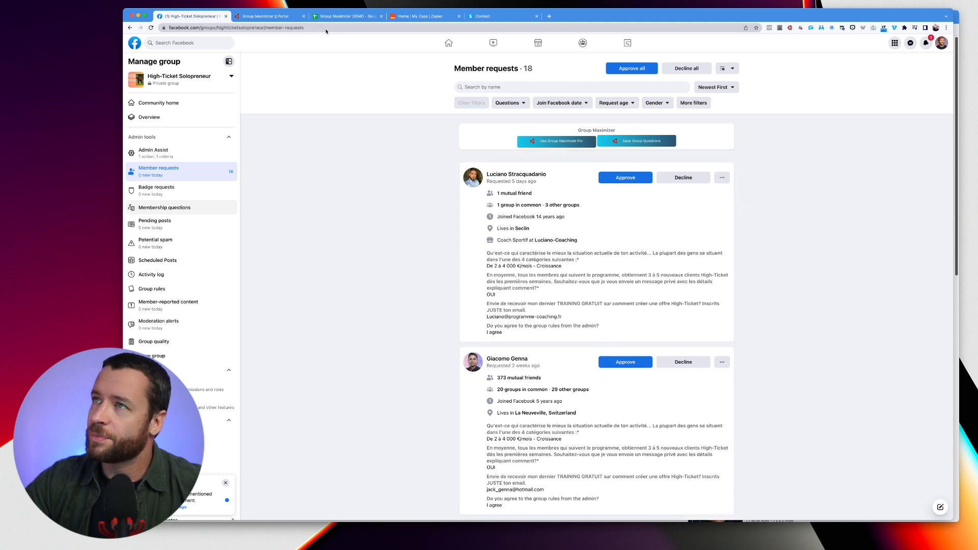
Step: Select the Group Maximizer DEMO spreadsheet's URL, and activate Group Maximizer on the Facebook group's member requests
left_click(346, 16)
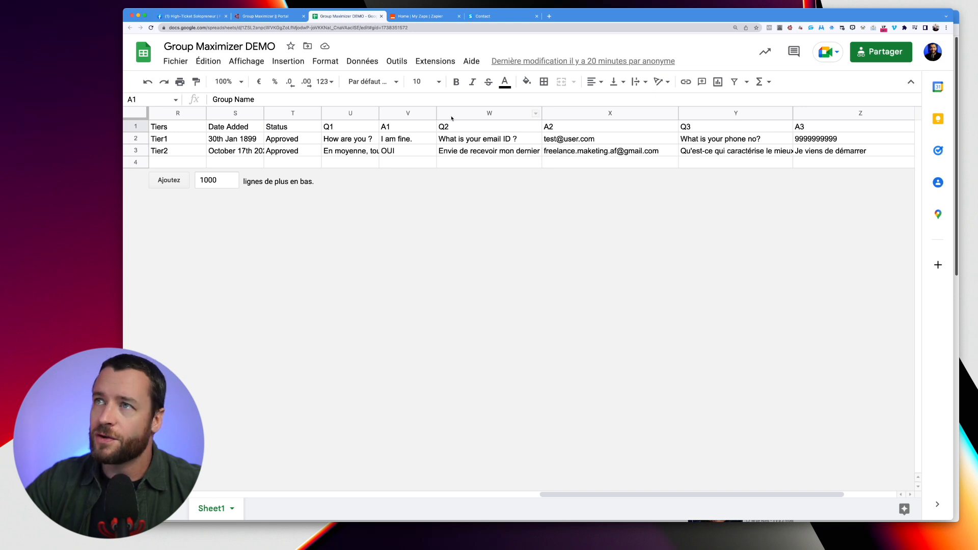
left_click(261, 27)
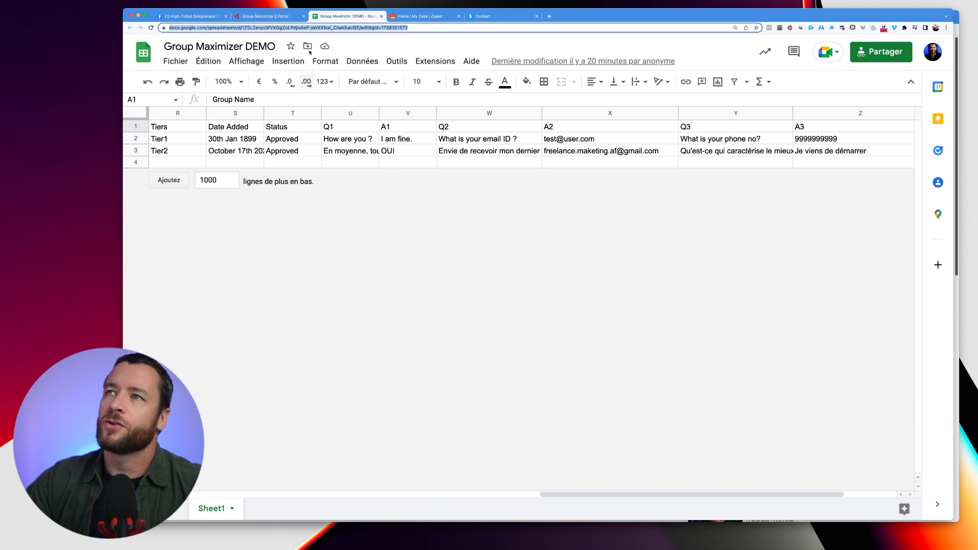
left_click(203, 20)
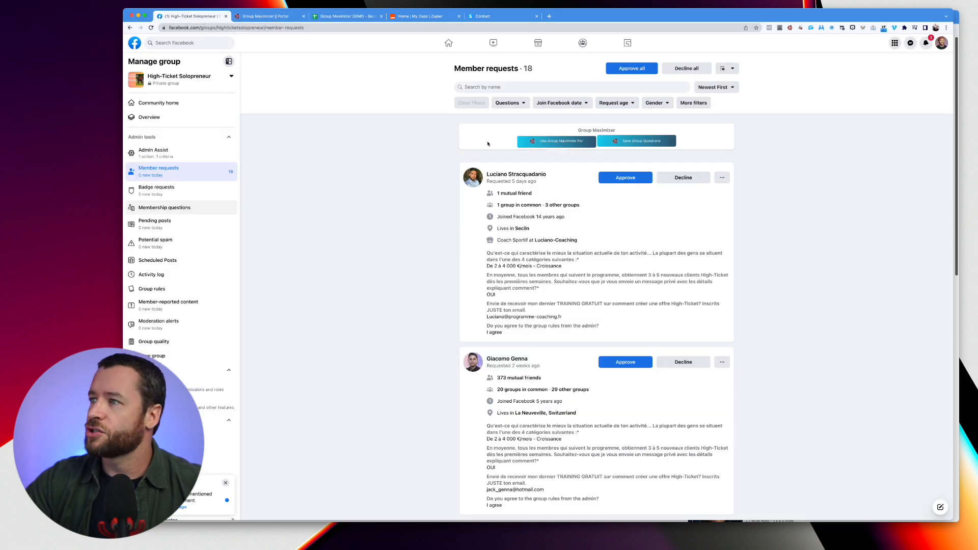
left_click(563, 145)
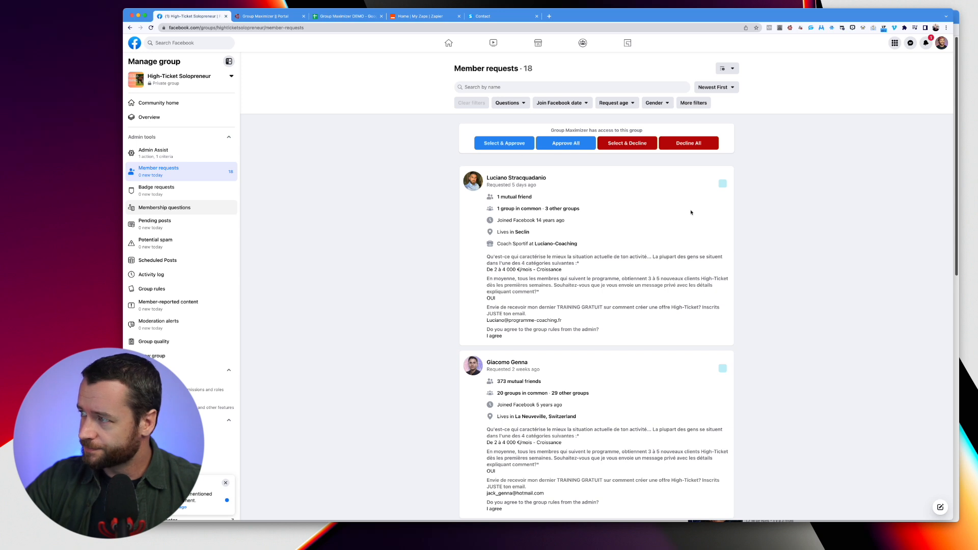
Step: Select the newest member request, approve it through Group Maximizer with the Get Gender, Country, Tier option, and close the export dialog
left_click(722, 184)
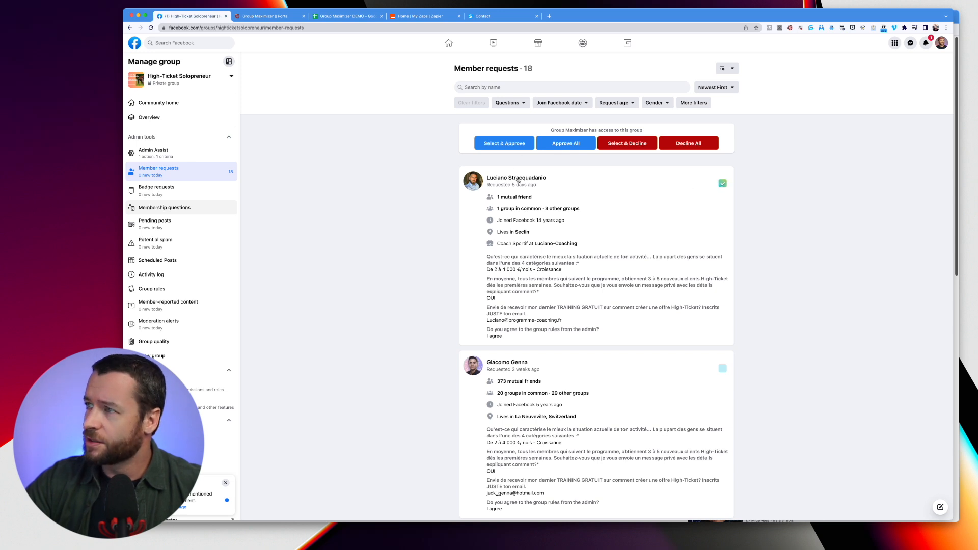
left_click(503, 144)
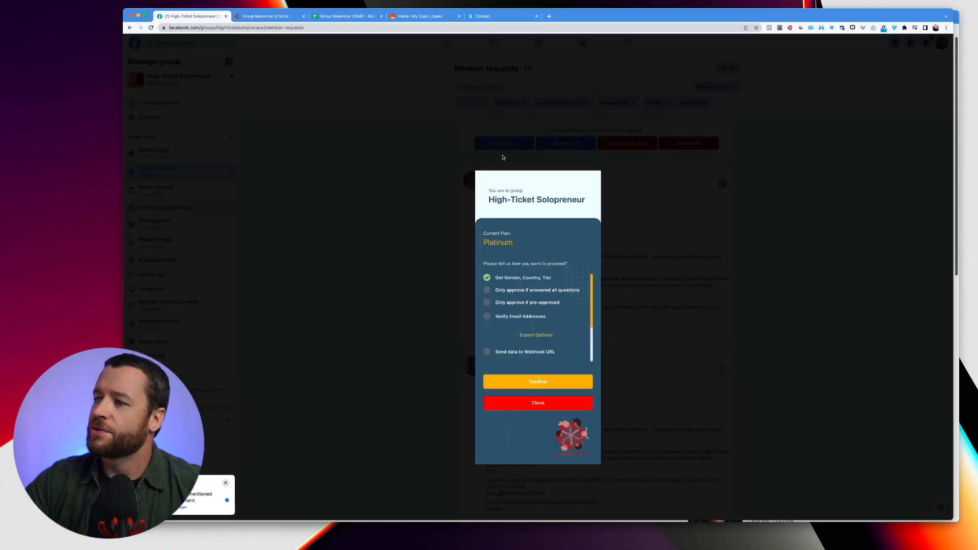
left_click(535, 382)
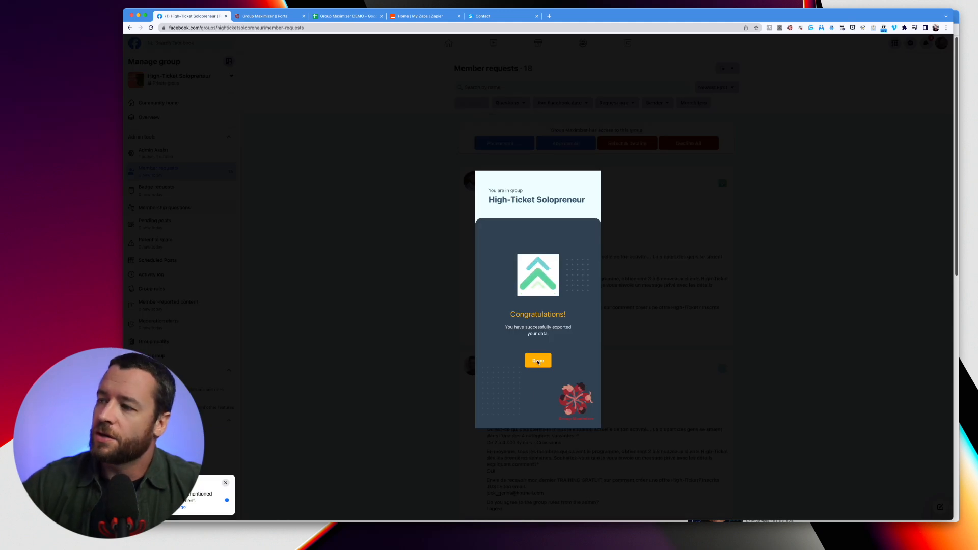
left_click(538, 361)
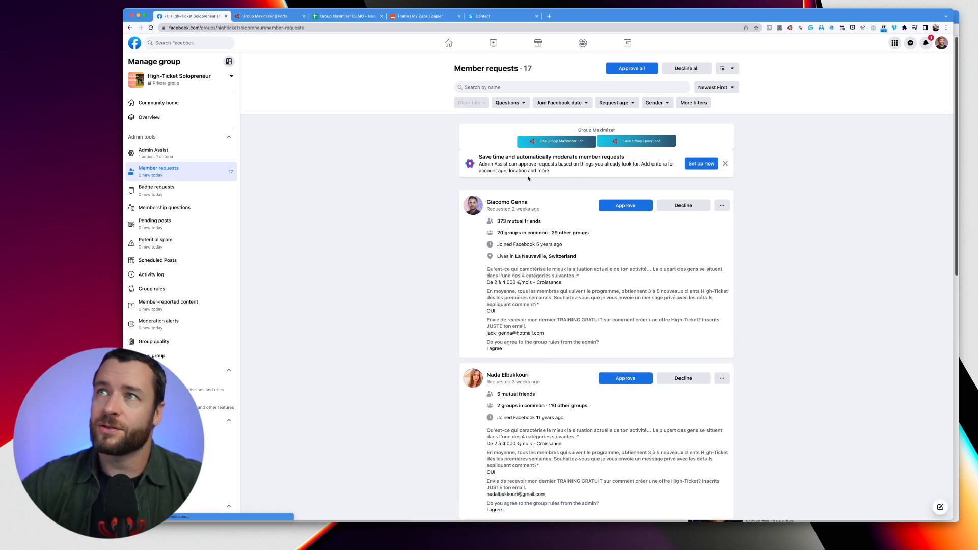
Step: Reload the Group Maximizer portal and examine the newly approved member's questions and answers
left_click(264, 16)
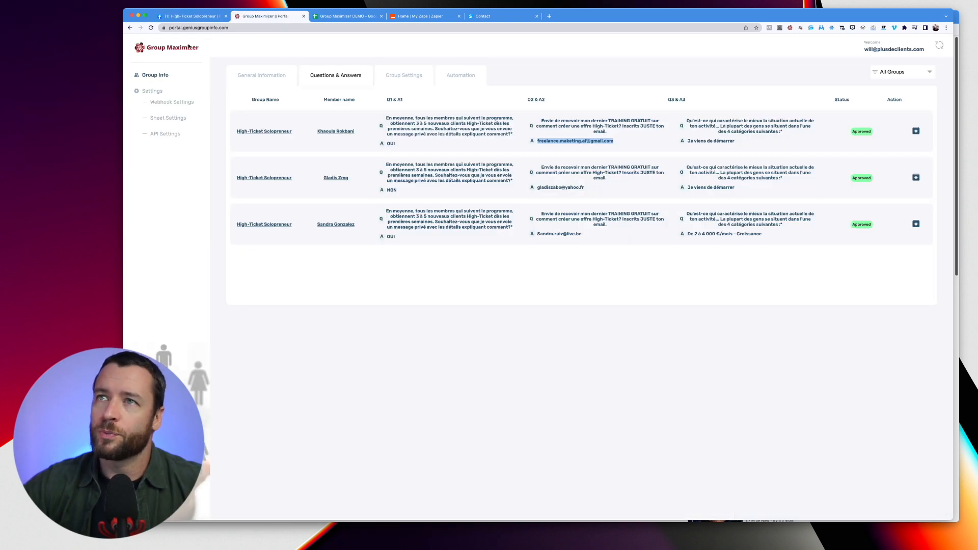
left_click(150, 27)
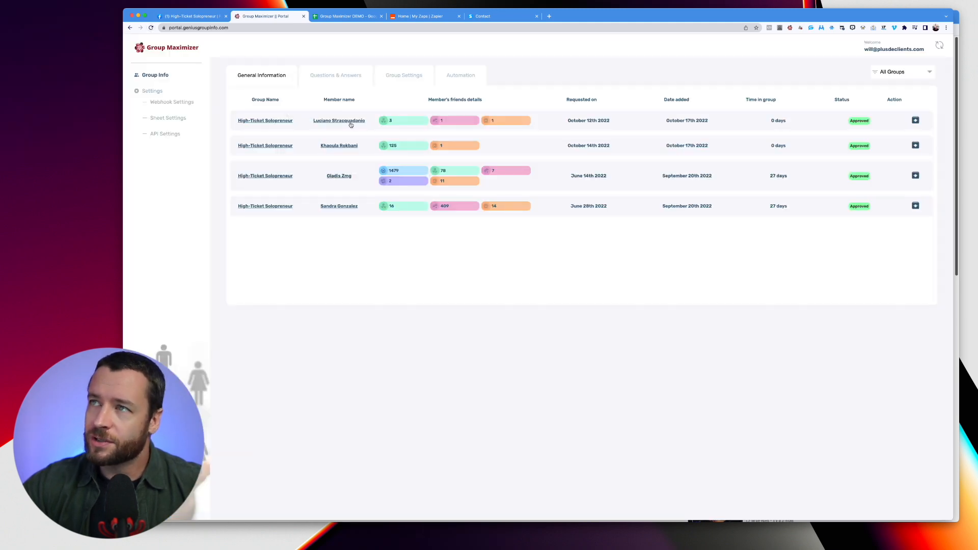
left_click(339, 76)
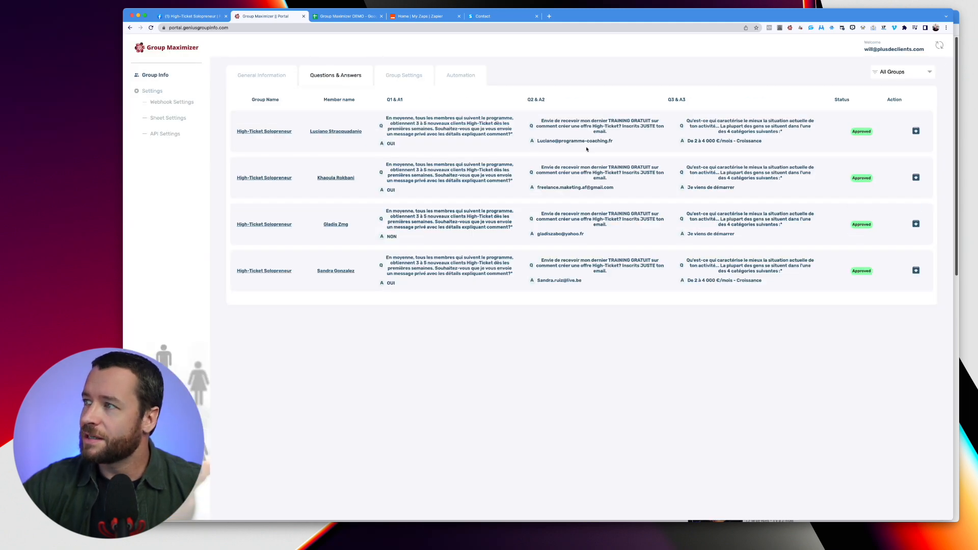
Step: Copy the newly approved member's email address from cell X4 of the Group Maximizer DEMO spreadsheet
left_click(347, 16)
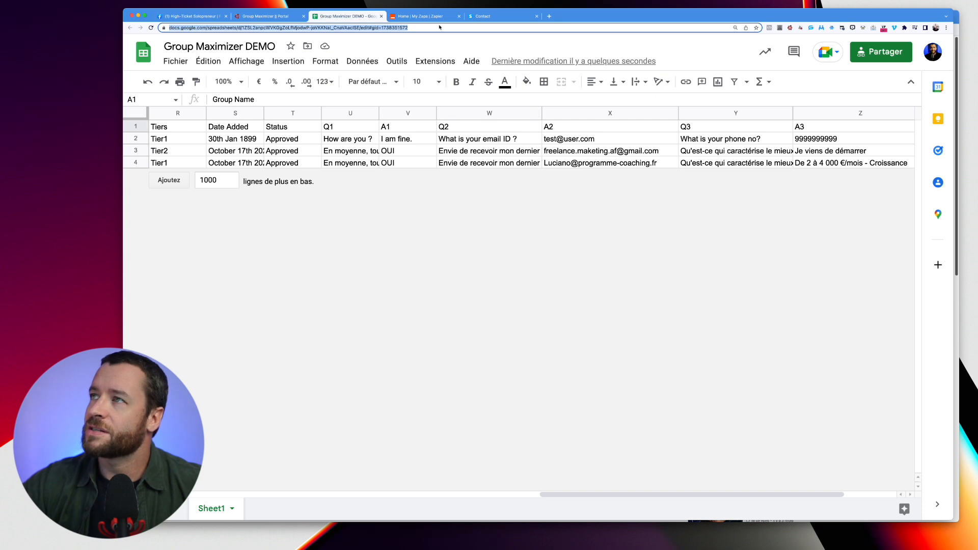
left_click(564, 163)
triple_click(572, 163)
key("super+c")
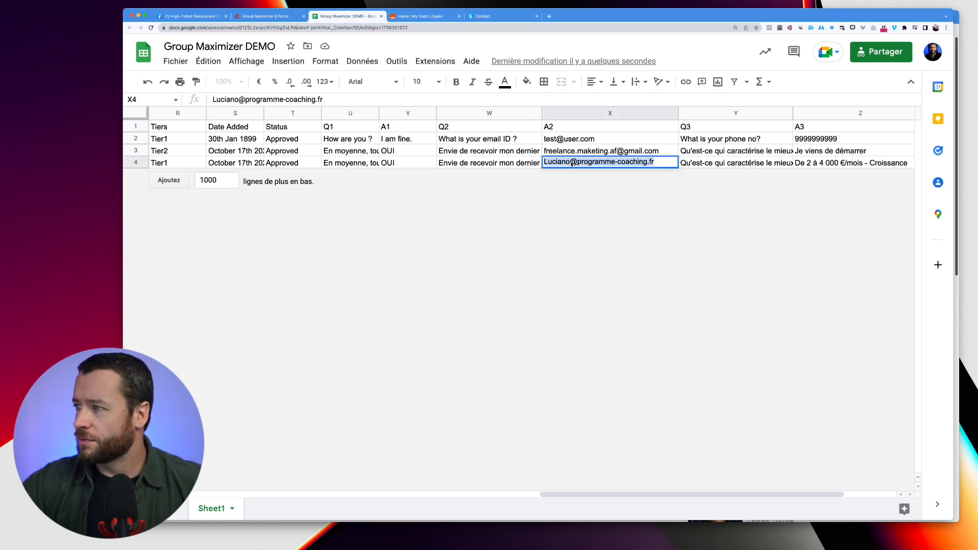
Step: Return to the Systeme.io contact list and filter it by the copied email address
left_click(482, 17)
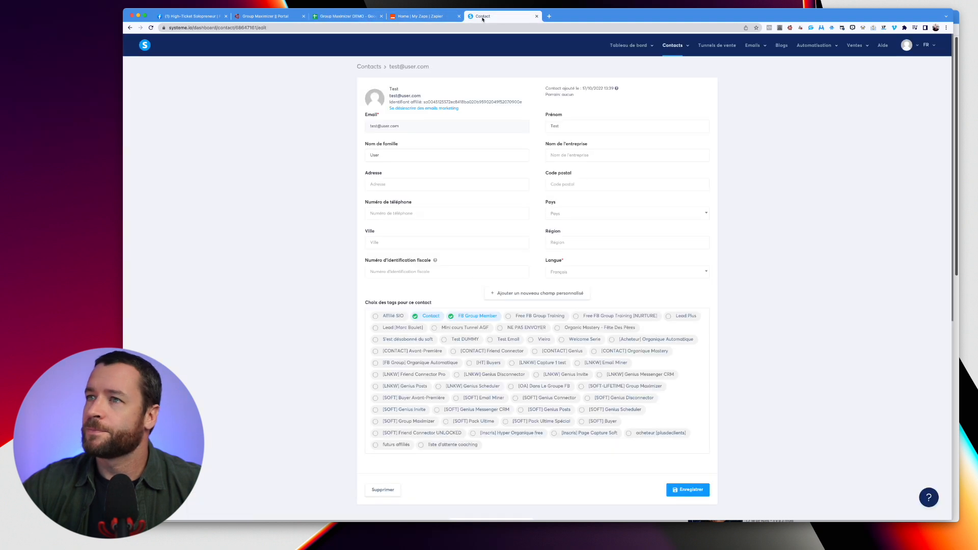
left_click(368, 67)
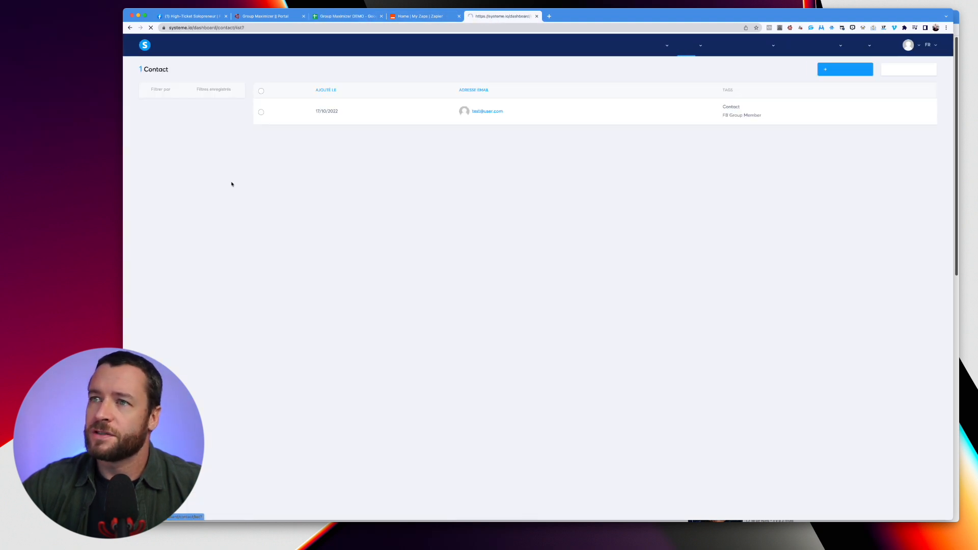
left_click(201, 140)
key("super+a")
key("super+v")
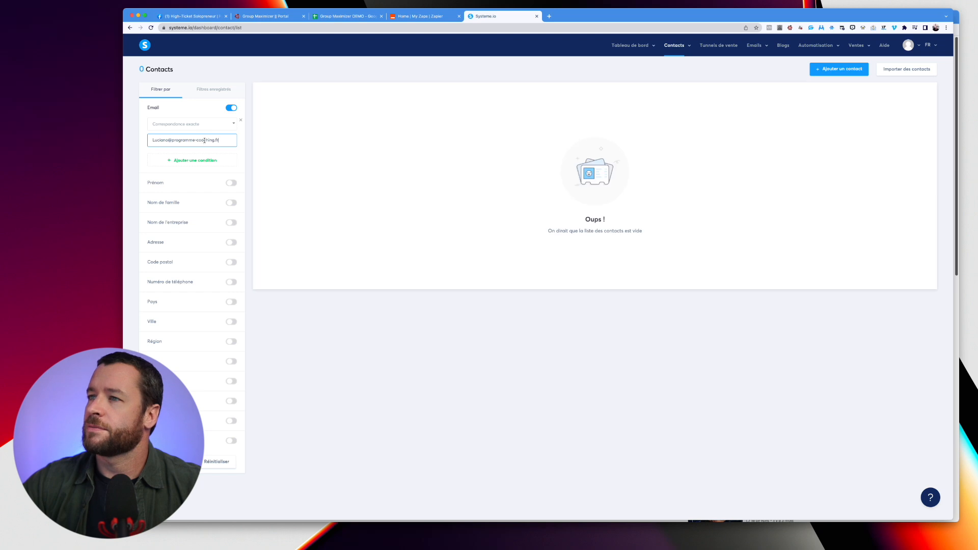
Step: Check the status of the Nouveau Membre Groupe FB Gratuit Zap in Zapier, and reapply the copied email filter in Systeme.io
left_click(414, 16)
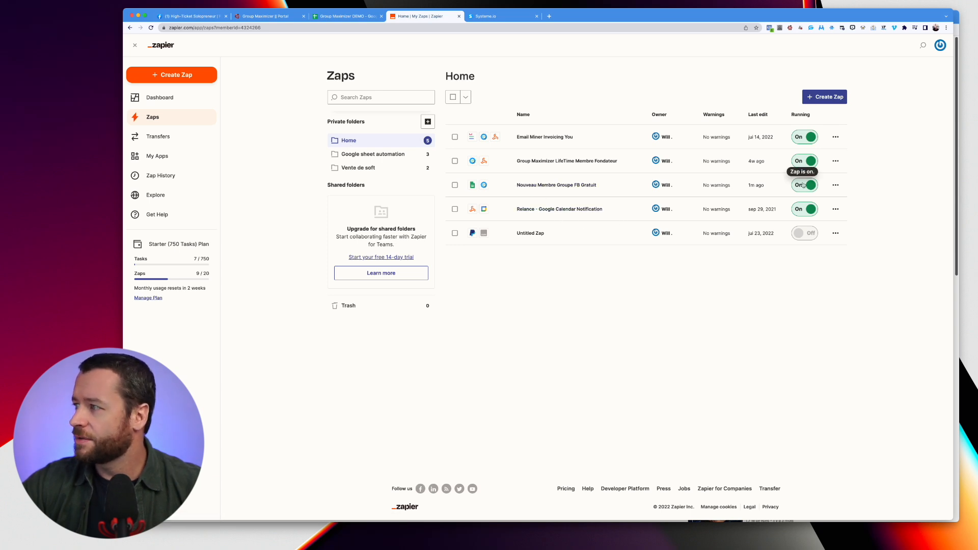
left_click(506, 17)
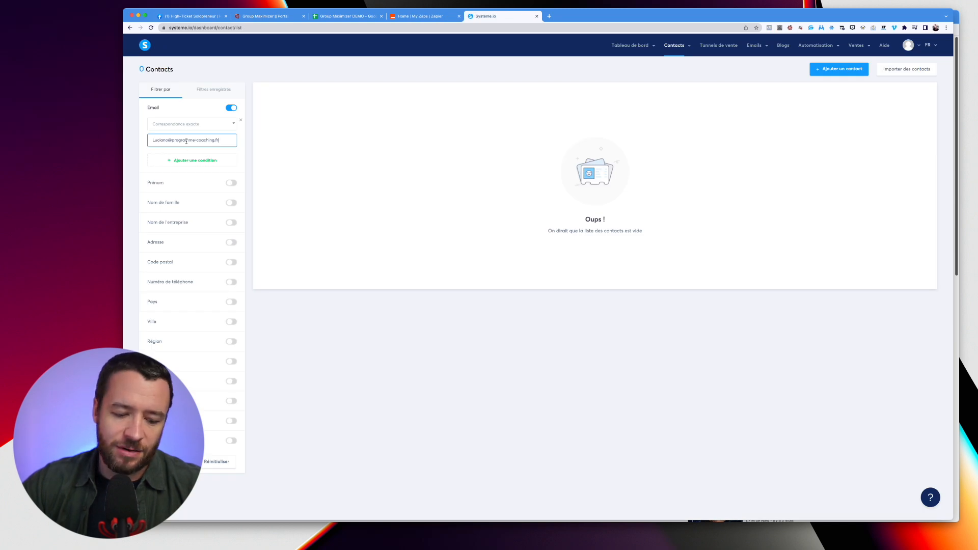
key("super+a")
key("super+v")
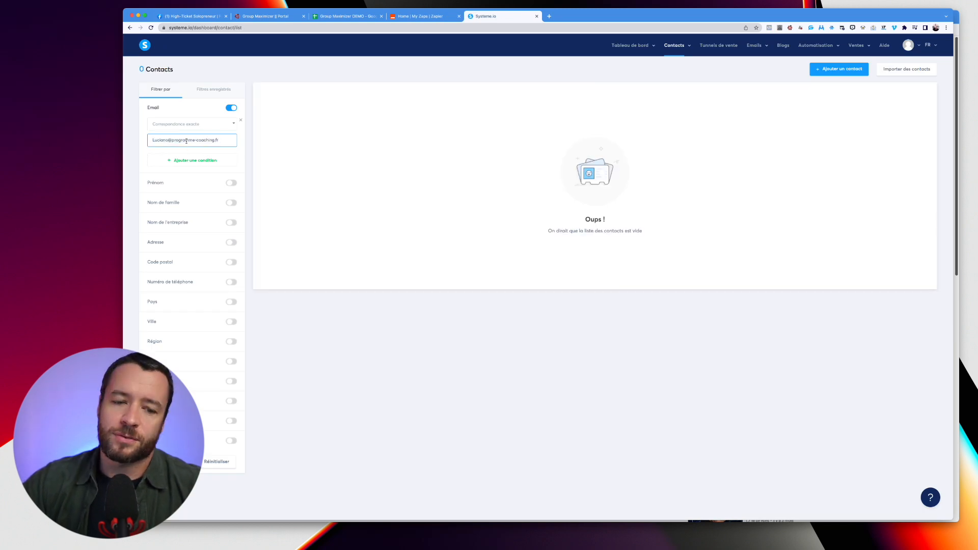
Step: Recheck the spreadsheet, Group Maximizer portal and Zap list, and reload the filtered Systeme.io contacts to look for the new member
left_click(357, 16)
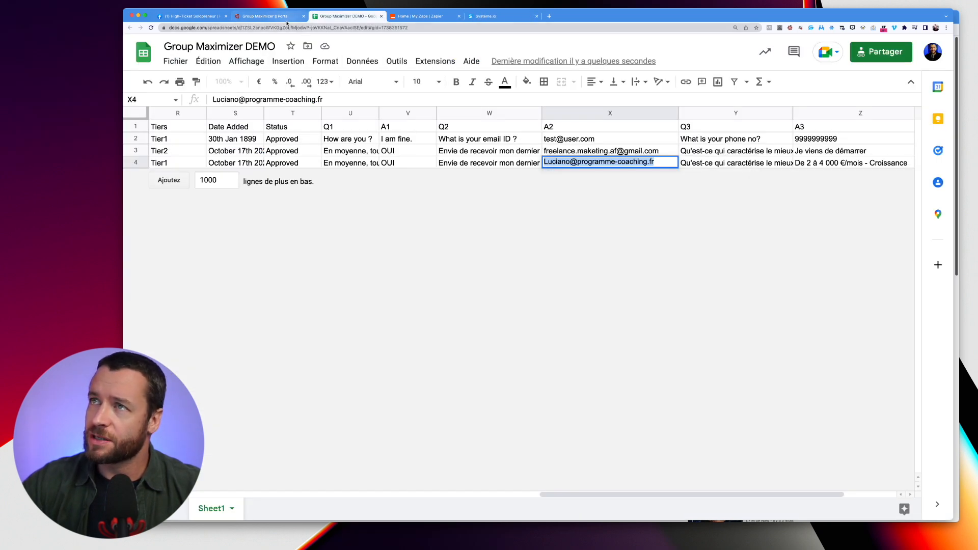
left_click(266, 16)
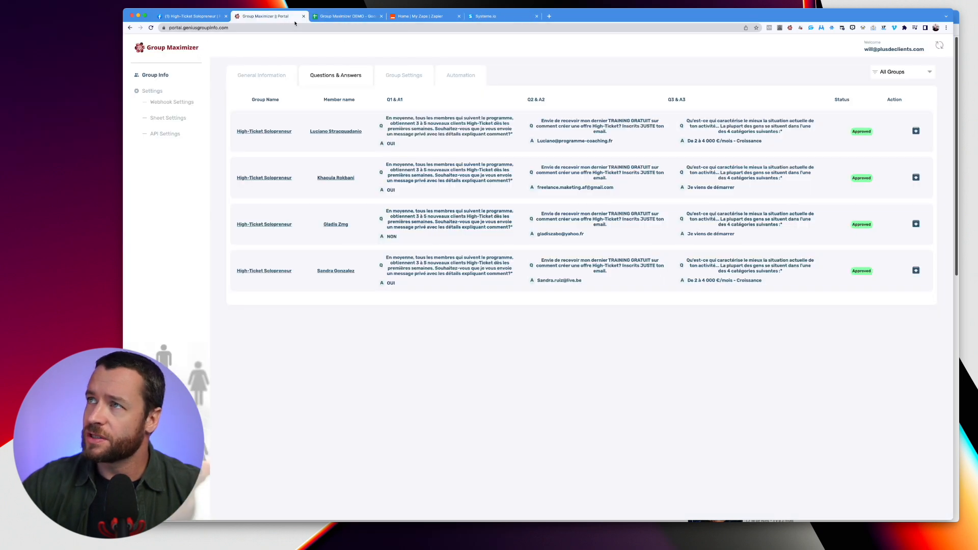
left_click(422, 16)
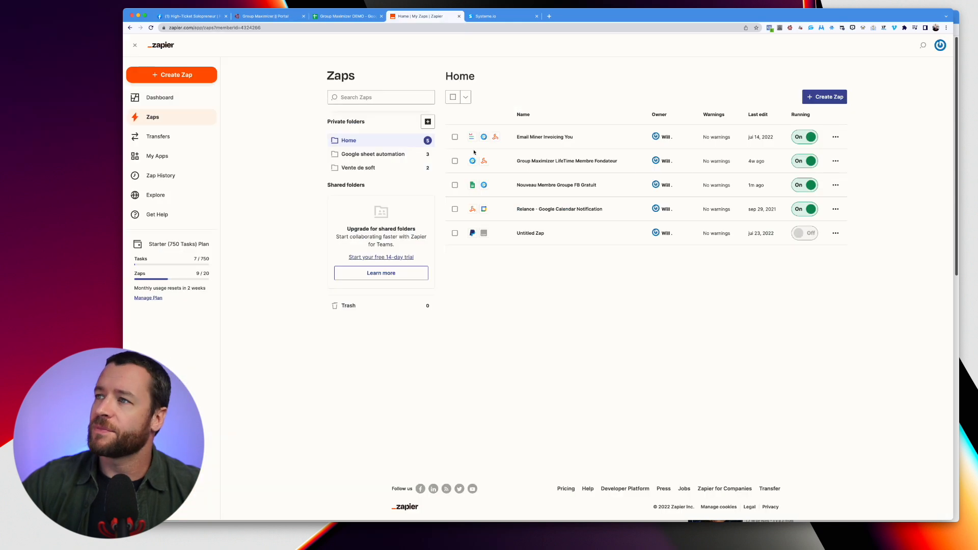
left_click(494, 18)
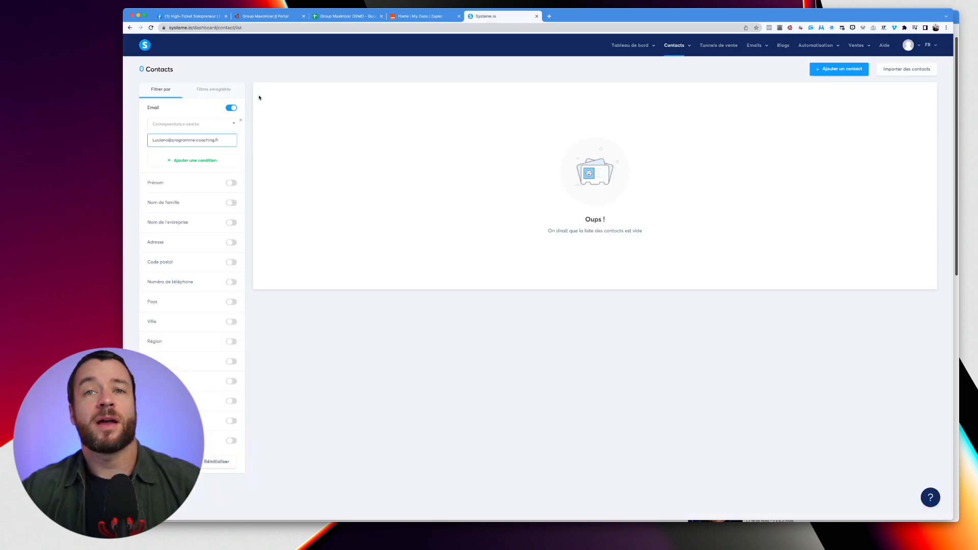
left_click(150, 27)
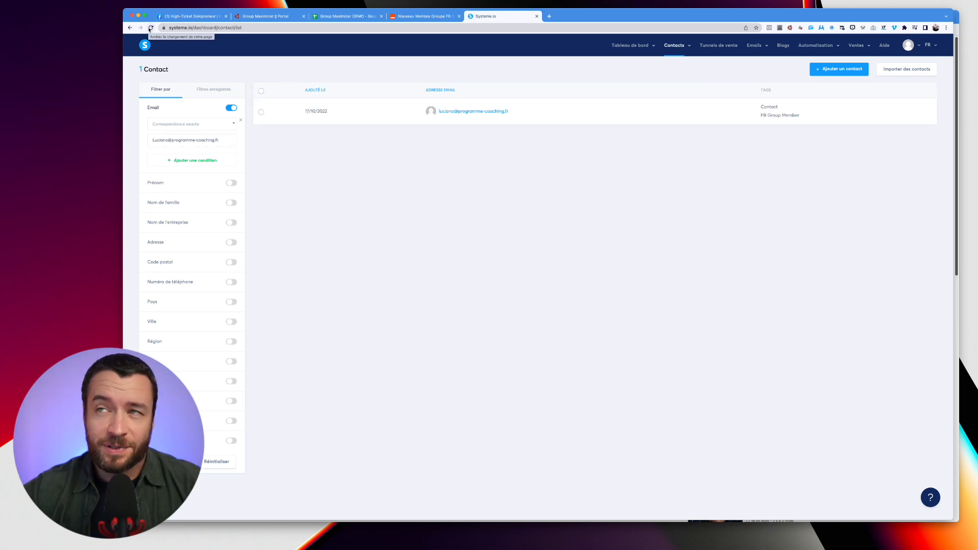